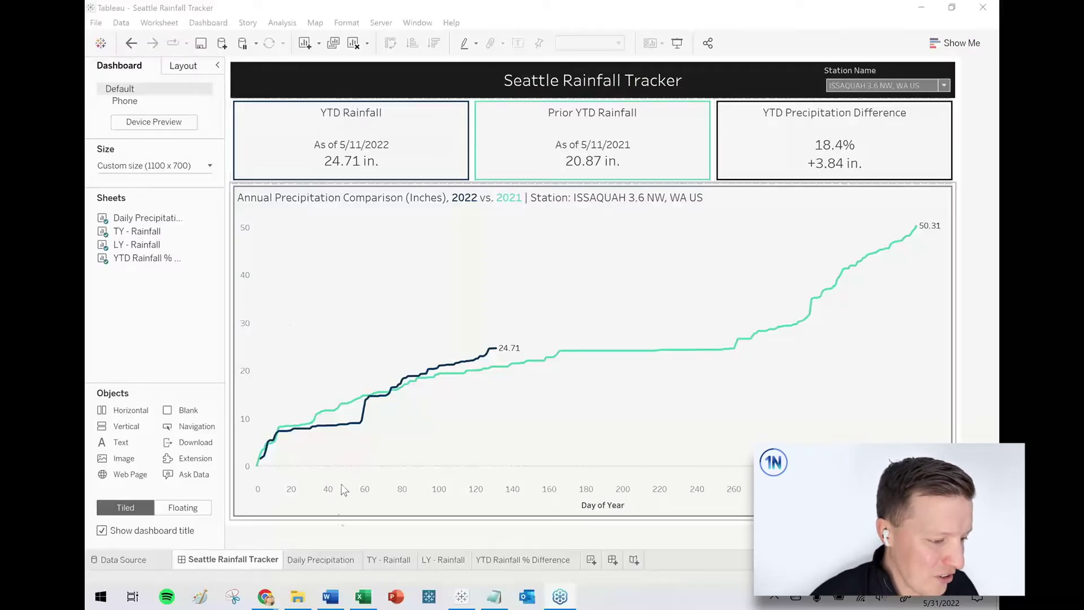
Show the Daily Precipitation worksheet and select the PYTD Prcp calculated field
{"action": "left_click", "coordinate": [334, 561]}
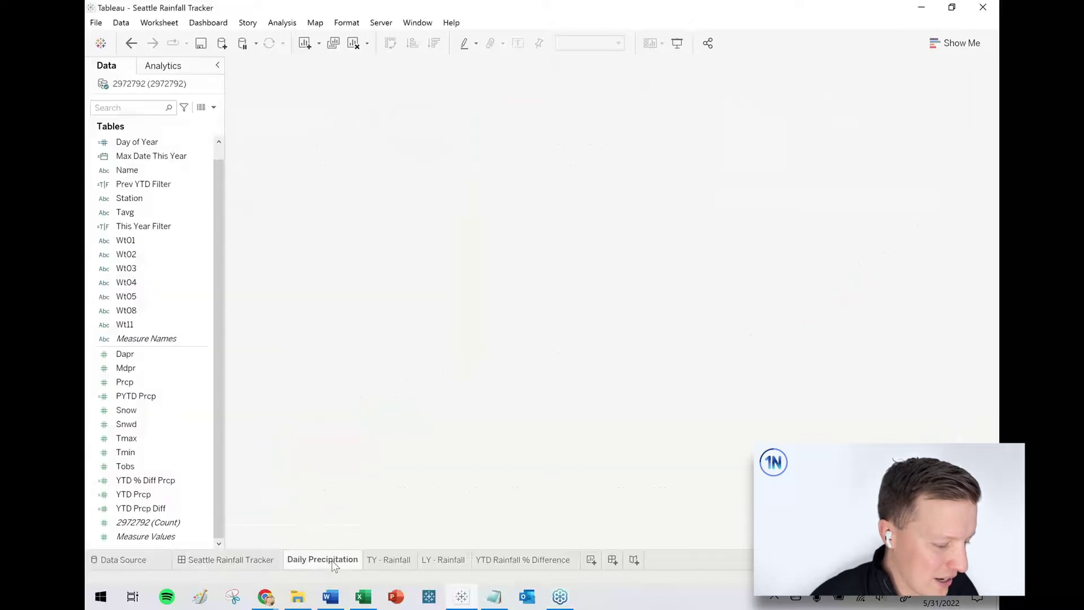
{"action": "left_click", "coordinate": [180, 397]}
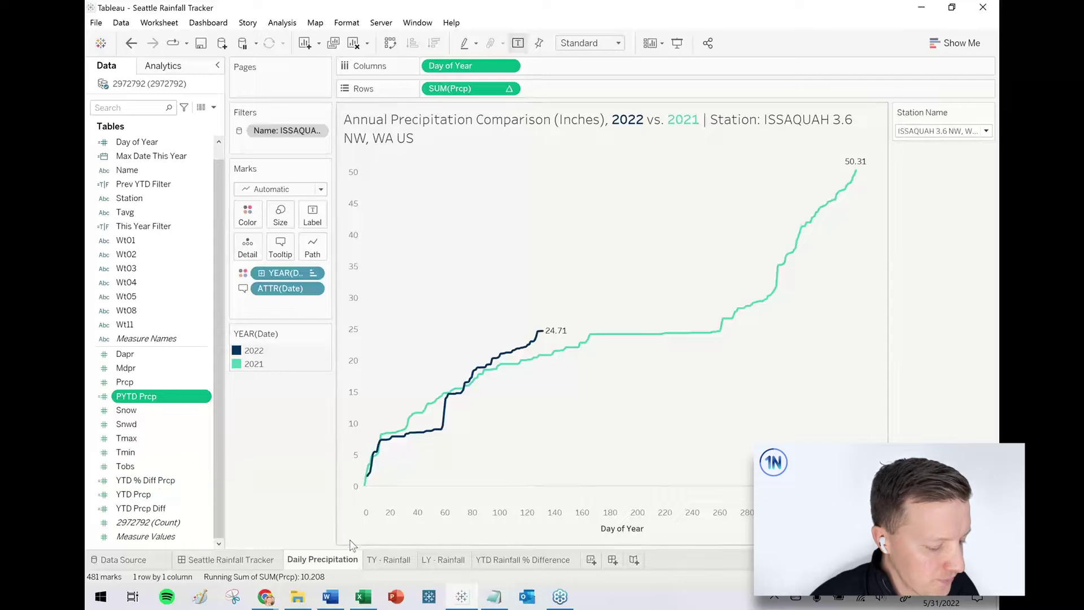
In Excel, step through cells A2–C2 and drag the Description column C wider
{"action": "left_click", "coordinate": [363, 596]}
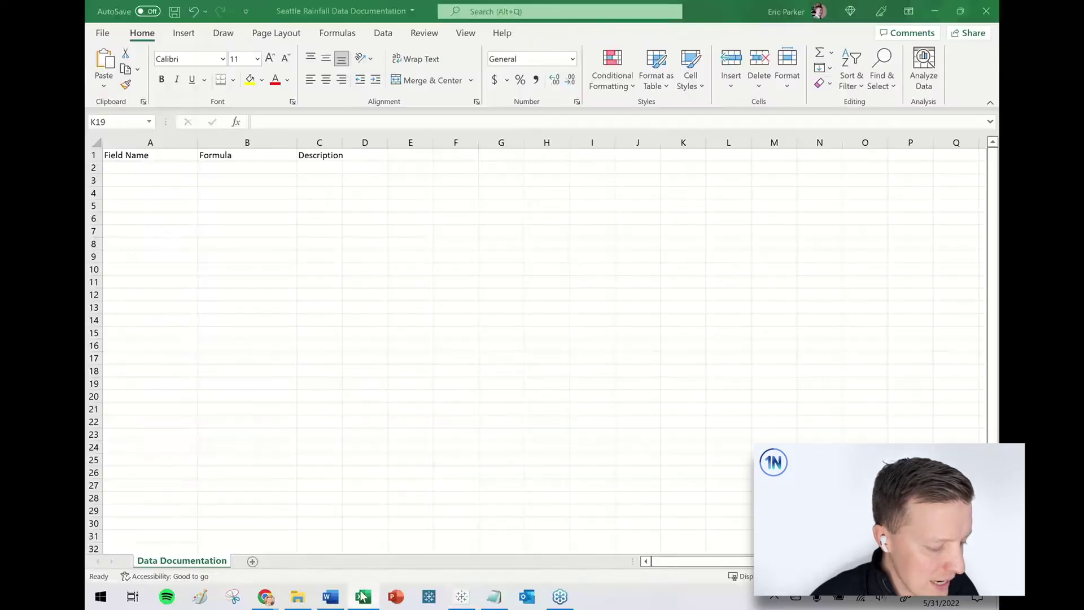
{"action": "left_click", "coordinate": [164, 168]}
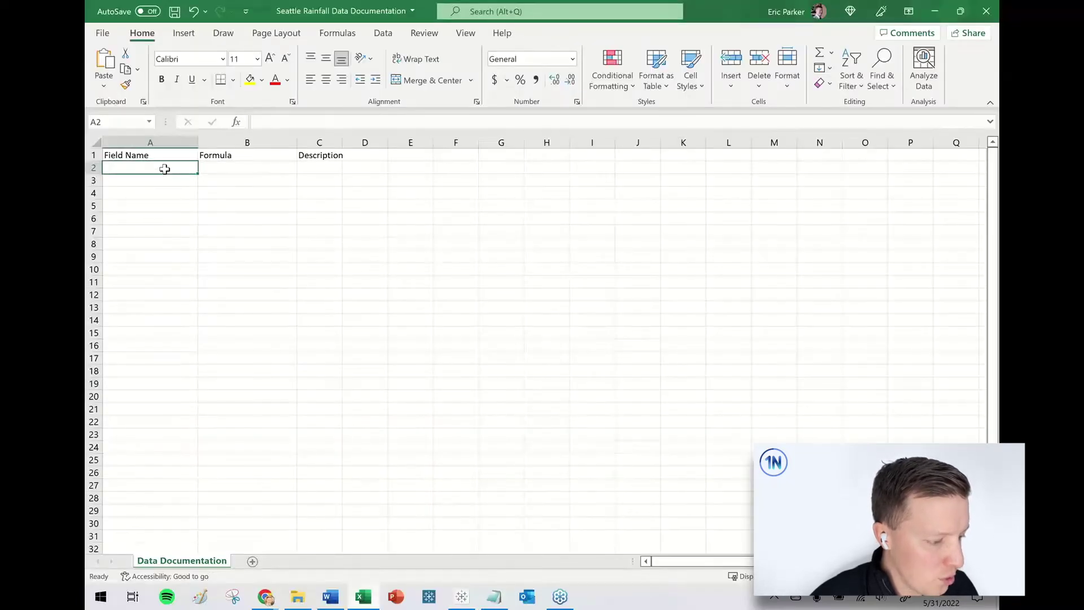
{"action": "left_click", "coordinate": [233, 169]}
{"action": "left_click", "coordinate": [318, 169]}
{"action": "left_click_drag", "start_coordinate": [342, 144], "coordinate": [402, 152]}
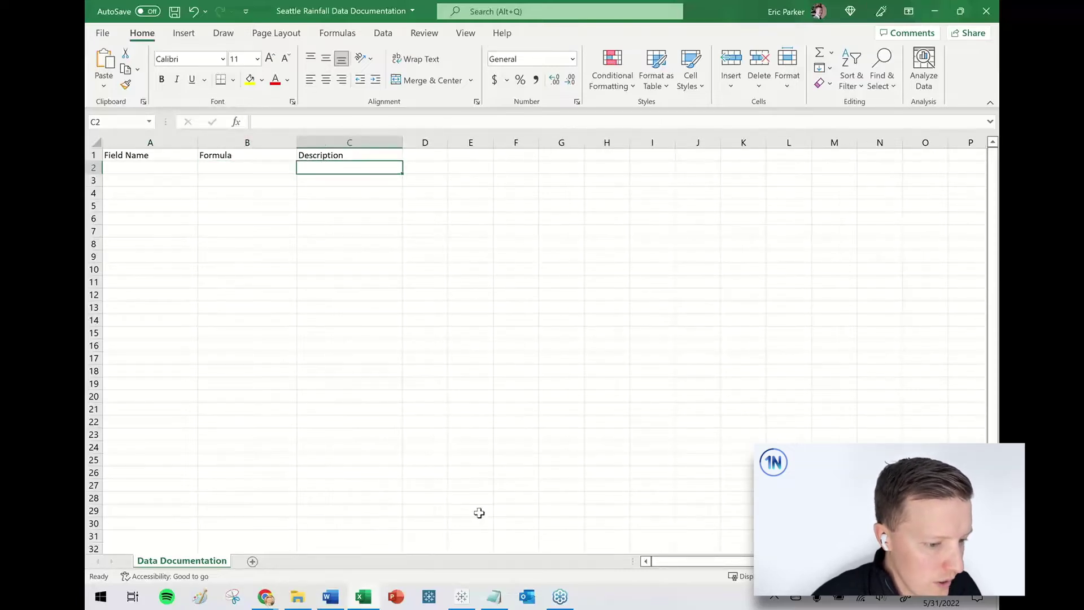
{"action": "left_click", "coordinate": [463, 597]}
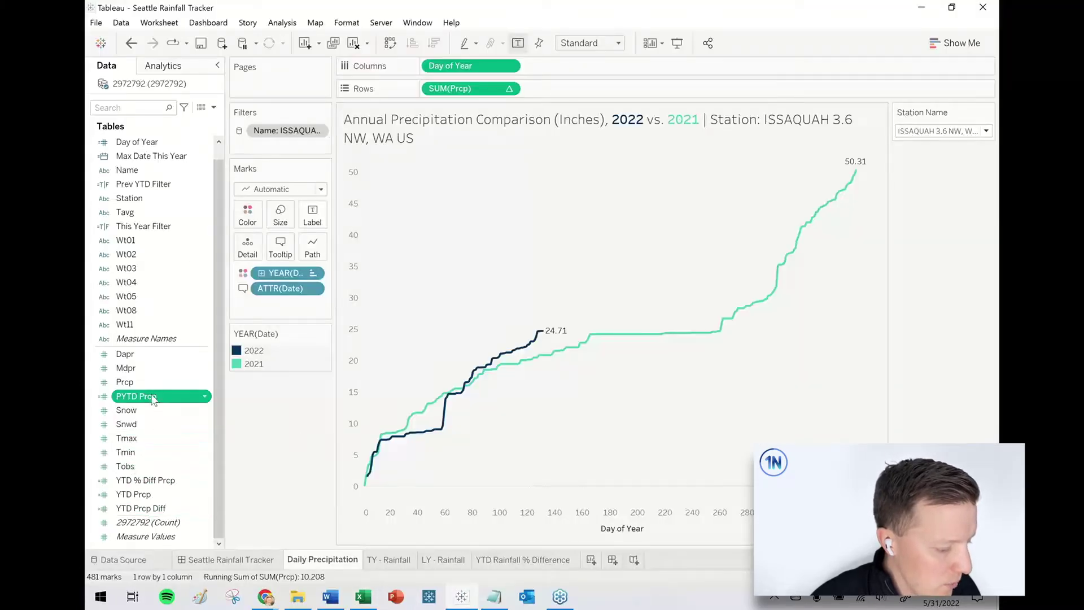
Open the YTD Prcp Diff calculation and paste its name into cell A2
{"action": "right_click", "coordinate": [162, 507]}
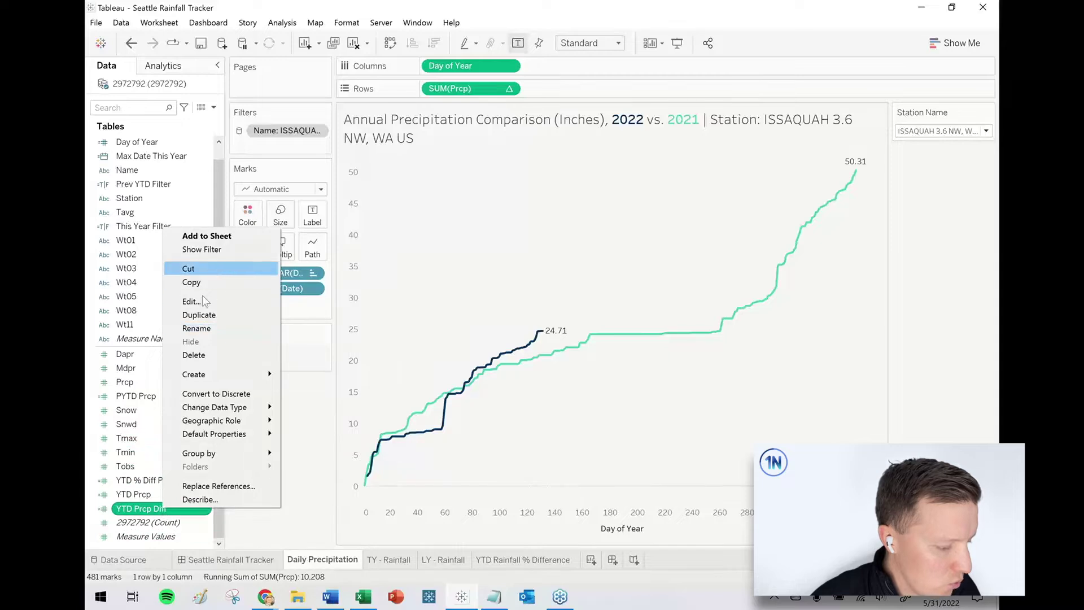
{"action": "left_click", "coordinate": [194, 301]}
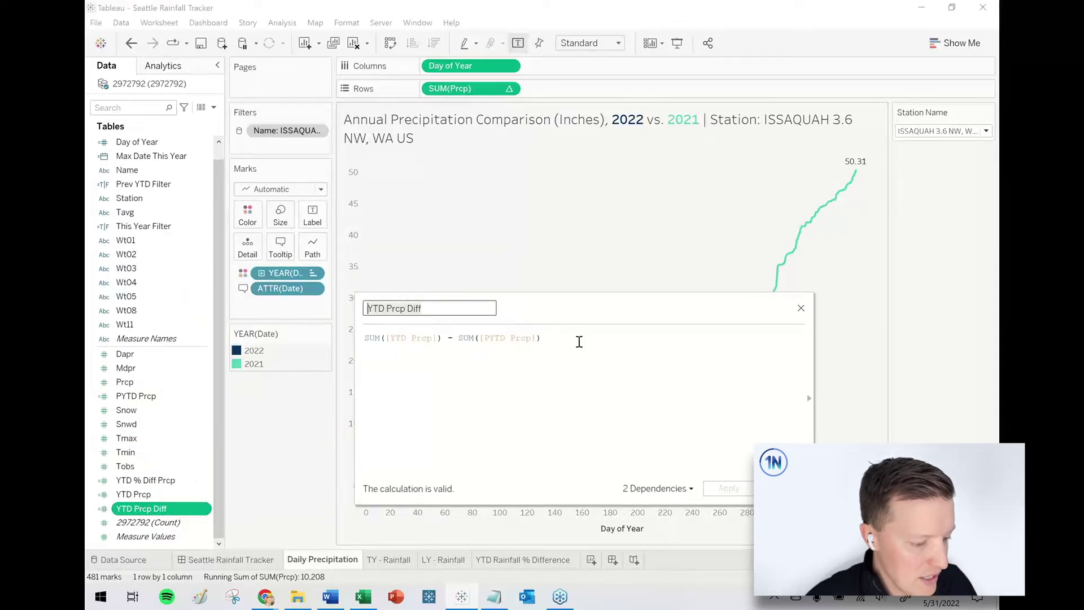
{"action": "key", "text": "alt+Tab"}
{"action": "left_click", "coordinate": [139, 167]}
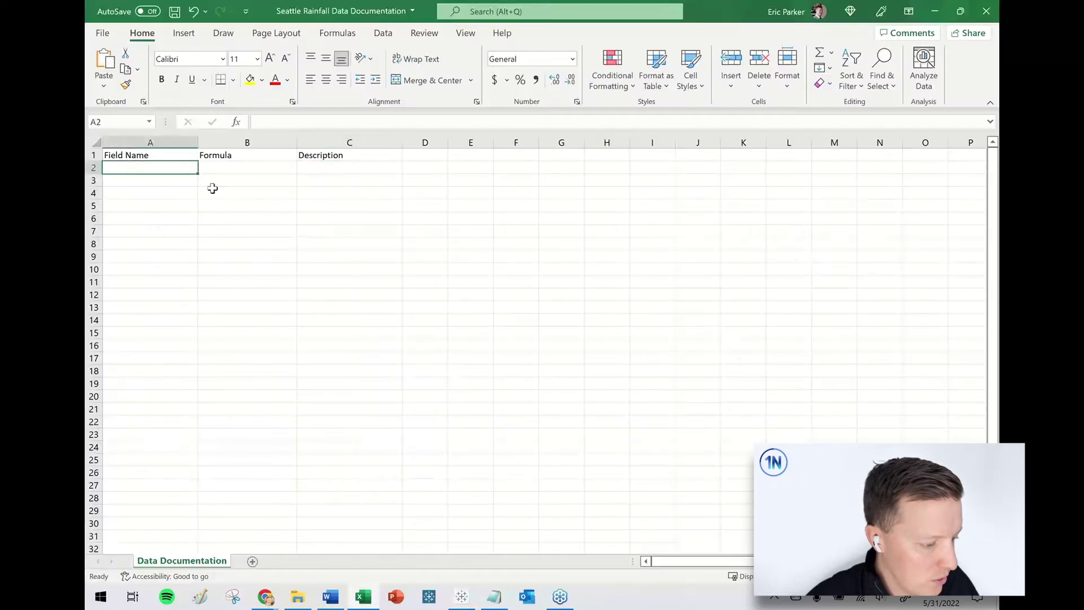
{"action": "type", "text": "YTD Prcp Diff"}
Copy the formula SUM([YTD Prcp]) - SUM([PYTD Prcp]) into cell B2
{"action": "key", "text": "alt+Tab"}
{"action": "left_click_drag", "start_coordinate": [563, 338], "coordinate": [334, 335]}
{"action": "key", "text": "ctrl+c"}
{"action": "key", "text": "alt+Tab"}
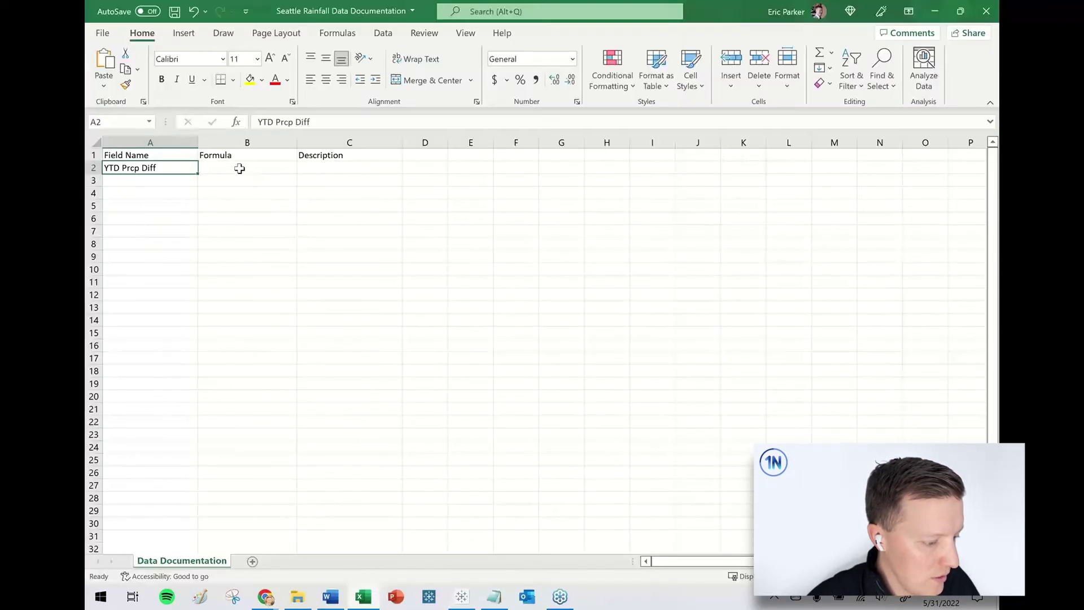
{"action": "left_click", "coordinate": [240, 168]}
{"action": "key", "text": "ctrl+v"}
Enter the description 'YTD Rainfall Differential' in cell C2
{"action": "left_click", "coordinate": [386, 166]}
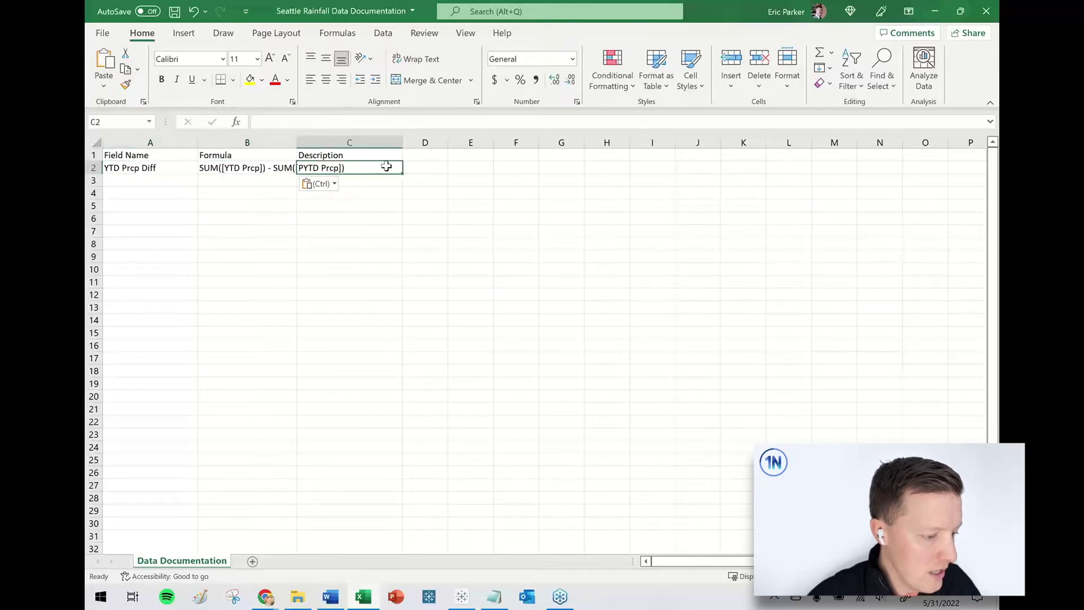
{"action": "type", "text": "Yearly"}
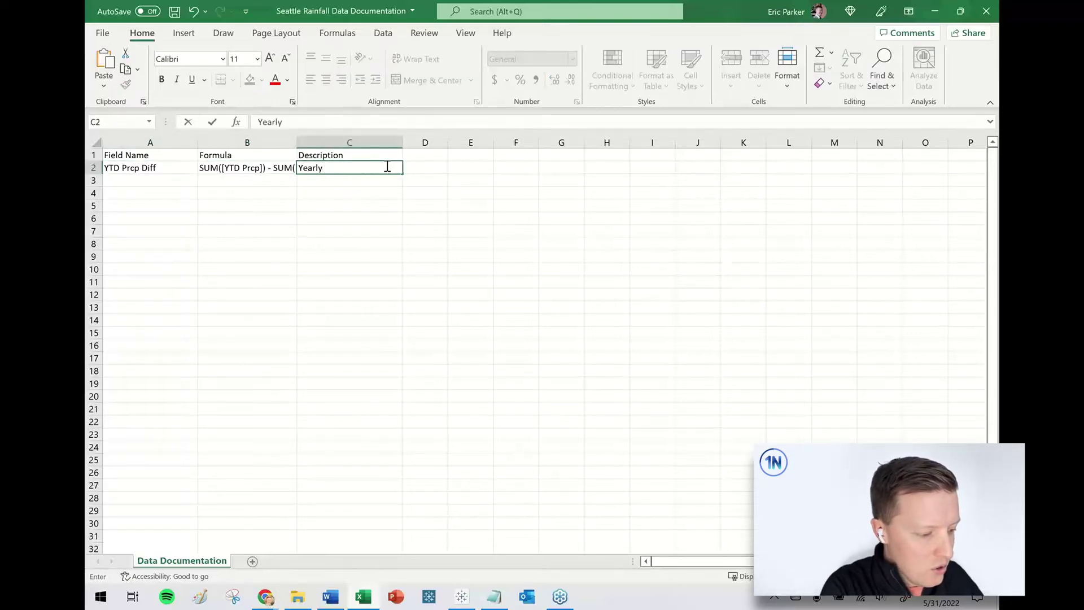
{"action": "key", "text": "BackSpace"}
{"action": "key", "text": "BackSpace"}
{"action": "key", "text": "BackSpace"}
{"action": "key", "text": "BackSpace"}
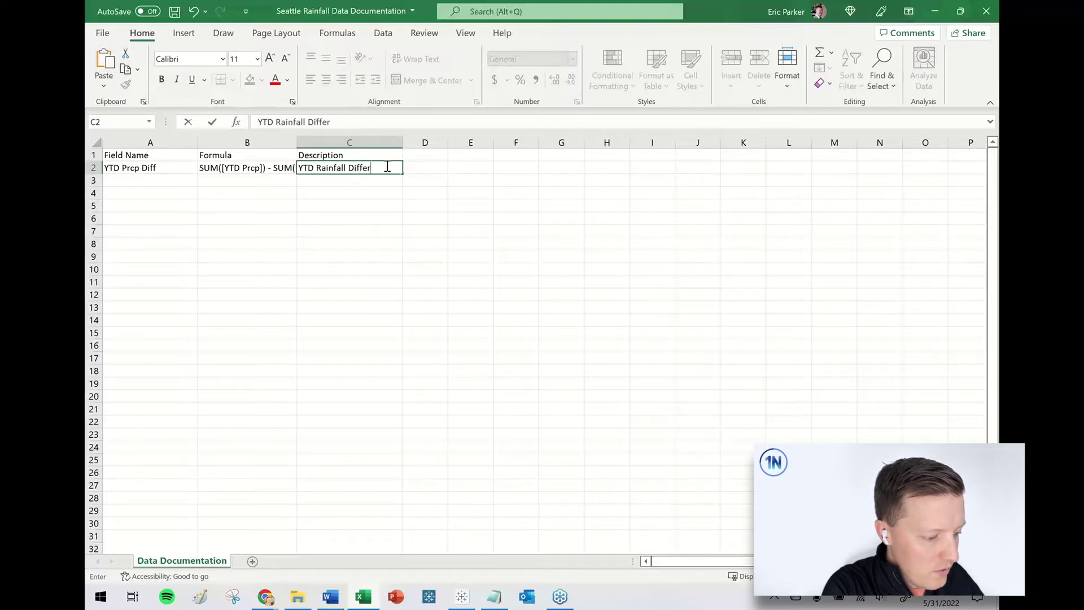
{"action": "type", "text": "tial"}
{"action": "key", "text": "Return"}
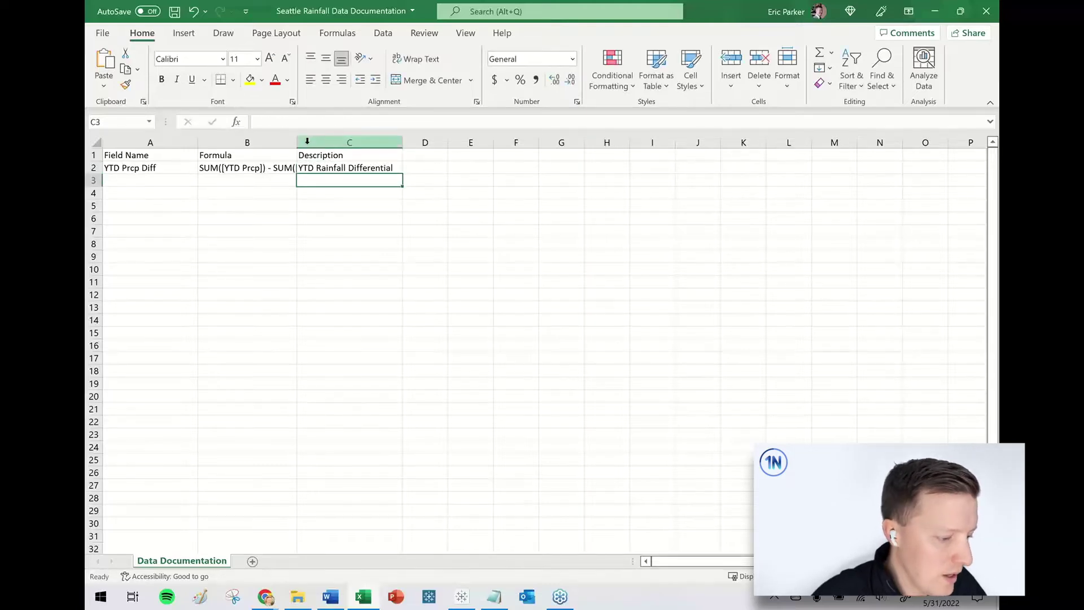
Widen column B, close the YTD Prcp Diff editor, and bring up PYTD Prcp's options
{"action": "left_click_drag", "start_coordinate": [296, 144], "coordinate": [325, 143]}
{"action": "left_click", "coordinate": [351, 233]}
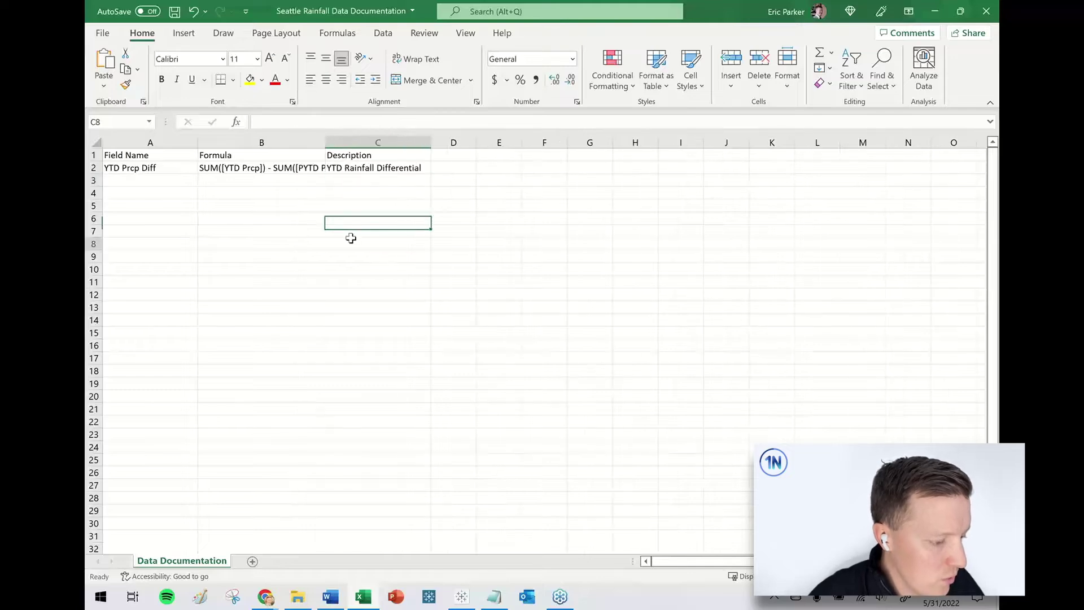
{"action": "left_click", "coordinate": [351, 245]}
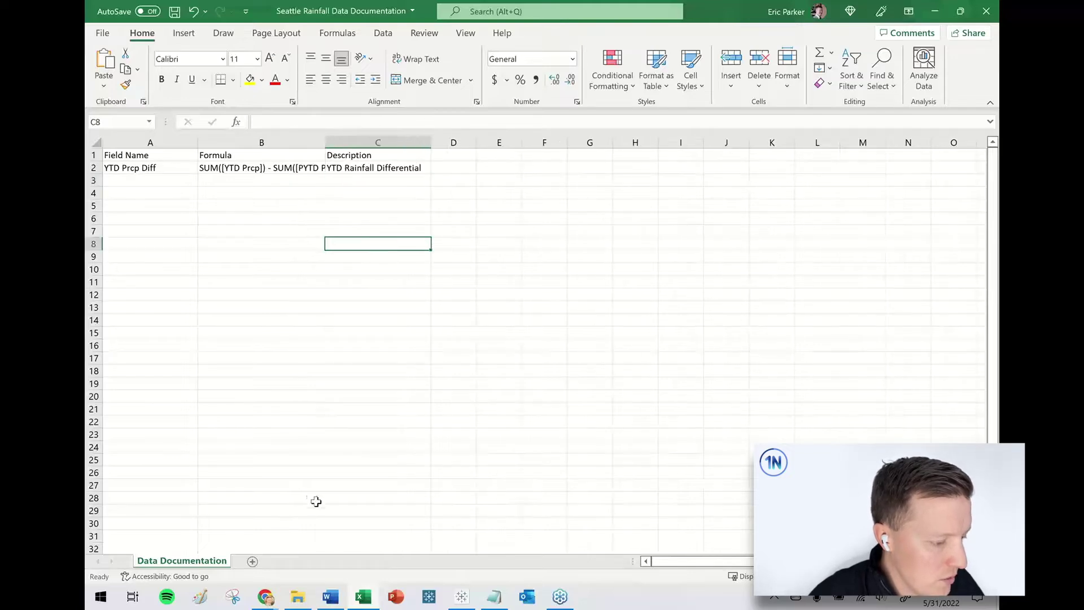
{"action": "left_click", "coordinate": [462, 598]}
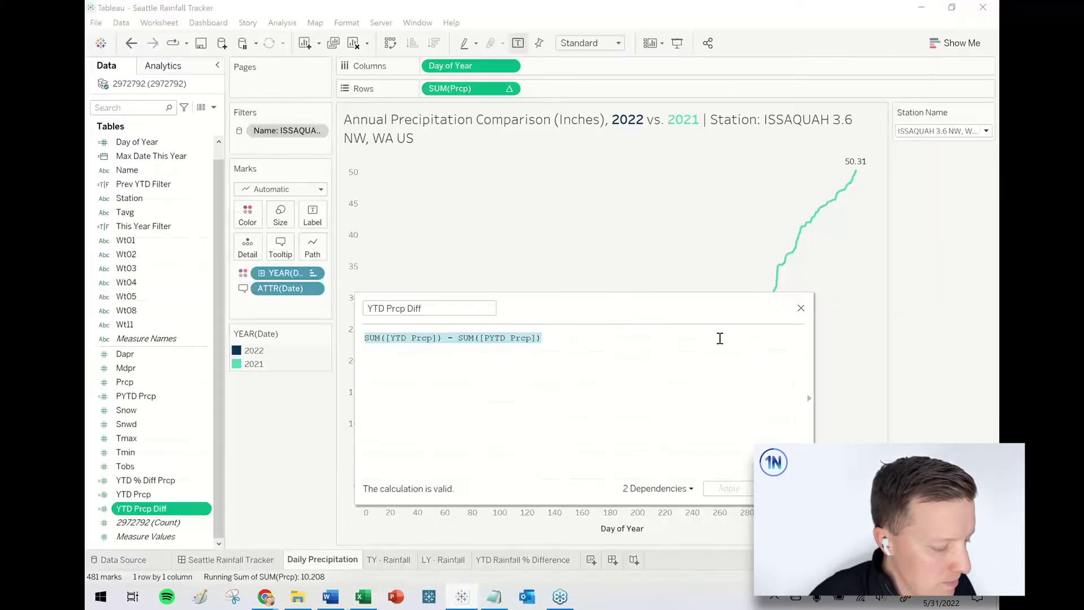
{"action": "left_click", "coordinate": [800, 309]}
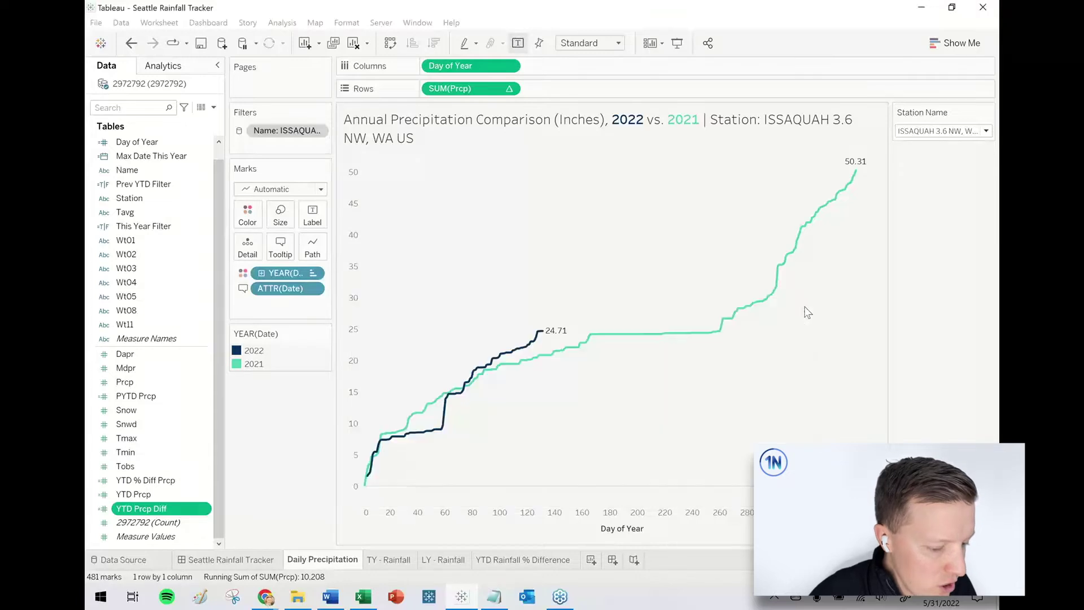
{"action": "right_click", "coordinate": [141, 398]}
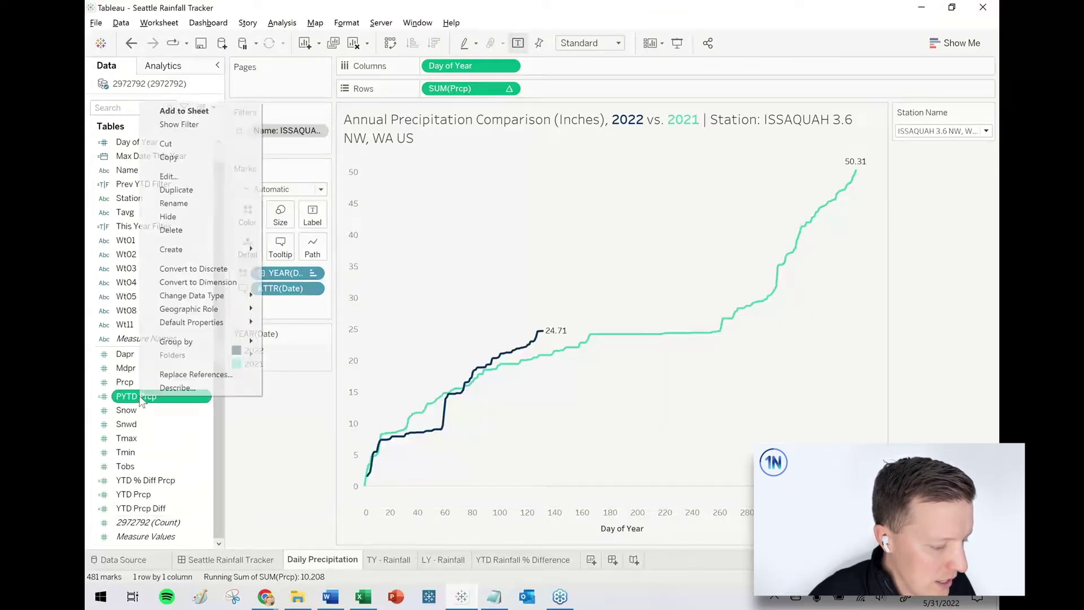
Open the PYTD Prcp calculation and paste its name into cell A3
{"action": "left_click", "coordinate": [168, 177]}
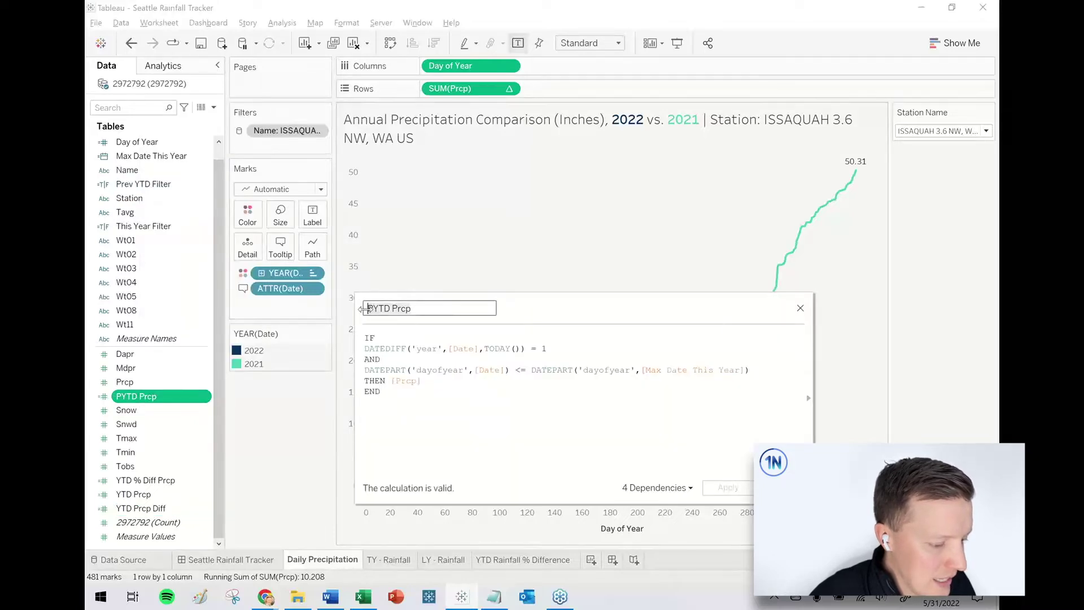
{"action": "key", "text": "alt+Tab"}
{"action": "left_click", "coordinate": [131, 183]}
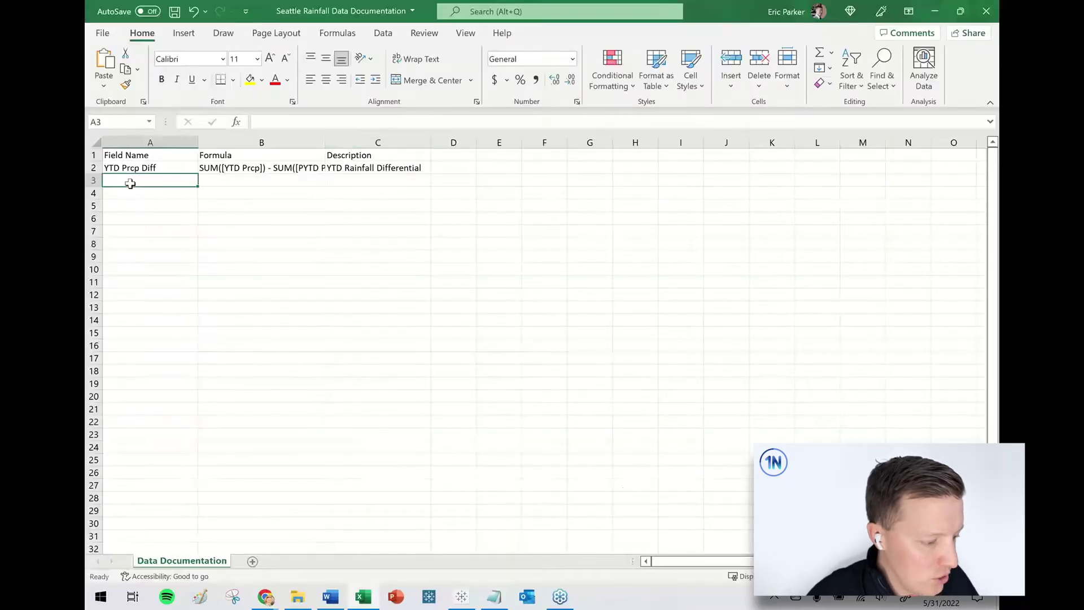
{"action": "key", "text": "ctrl+v"}
Paste the multi-line PYTD Prcp formula at B3, then undo its spill over six rows
{"action": "key", "text": "alt+Tab"}
{"action": "left_click_drag", "start_coordinate": [424, 392], "coordinate": [331, 327]}
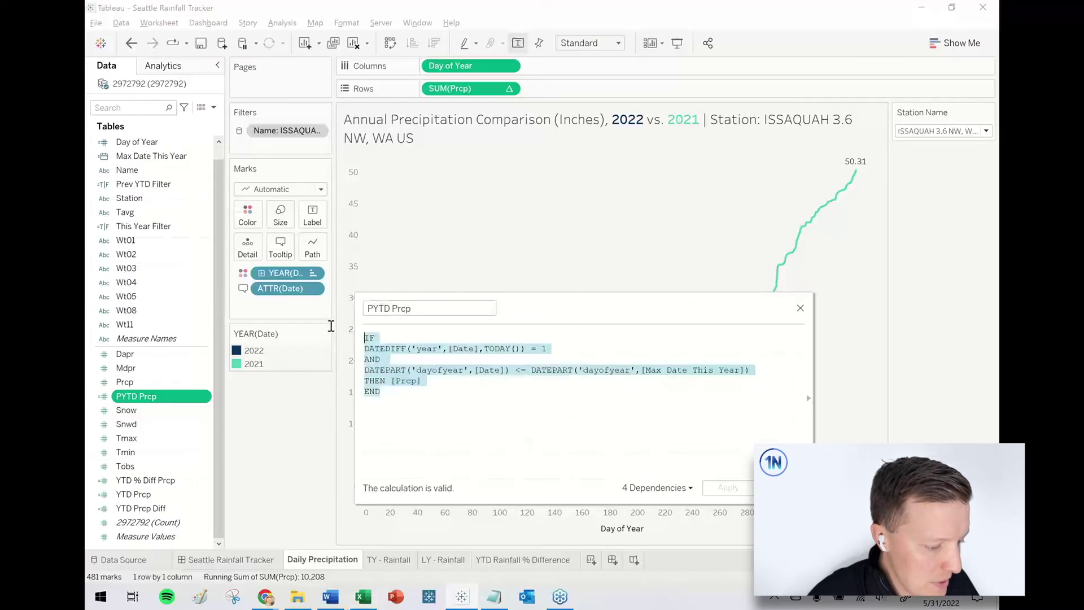
{"action": "key", "text": "ctrl+c"}
{"action": "key", "text": "alt+Tab"}
{"action": "left_click", "coordinate": [249, 181]}
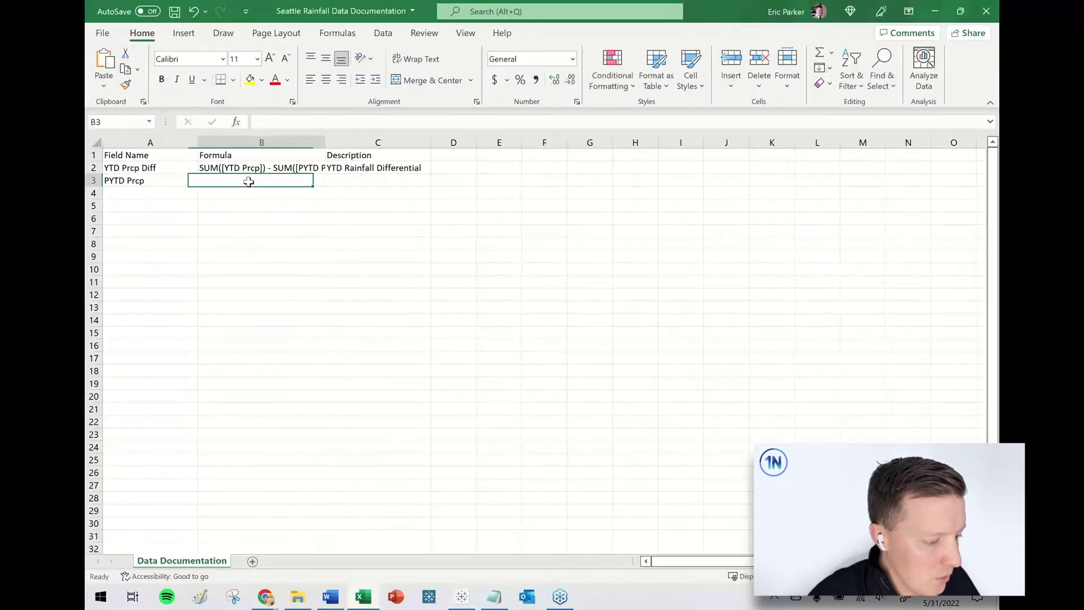
{"action": "key", "text": "ctrl+v"}
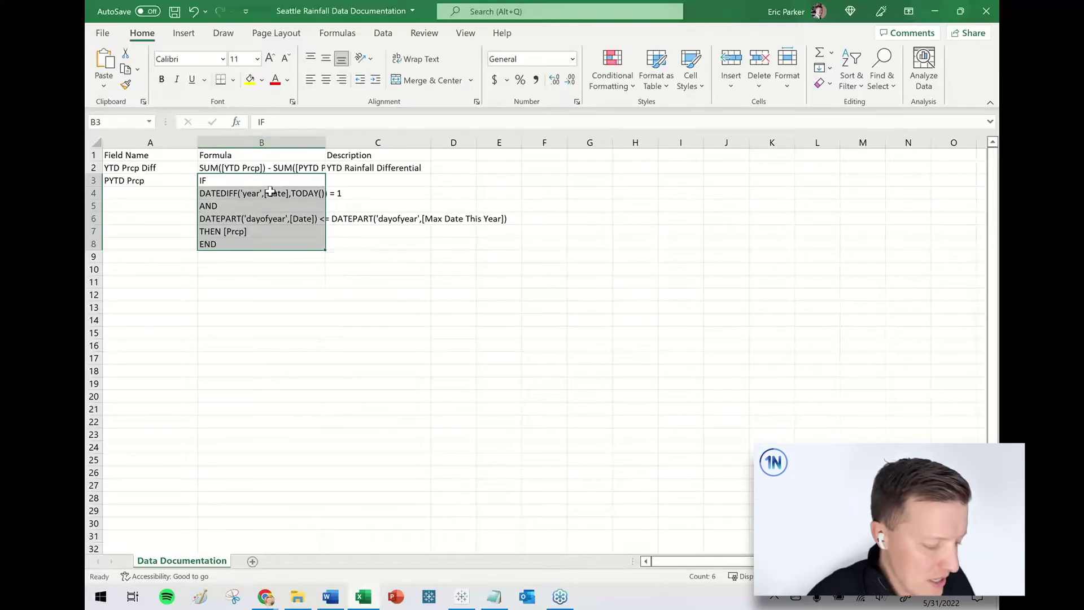
{"action": "key", "text": "ctrl+z"}
Try fitting the multi-line formula into B3 twice, undo the wrapped entries, and switch to Word
{"action": "left_click", "coordinate": [326, 121]}
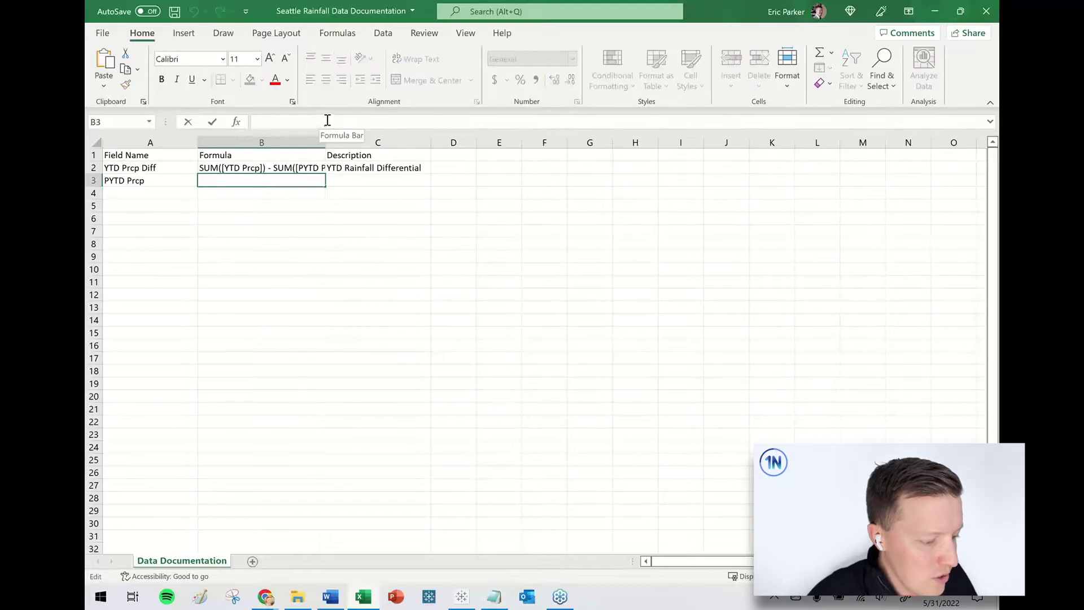
{"action": "type", "text": "END"}
{"action": "key", "text": "Return"}
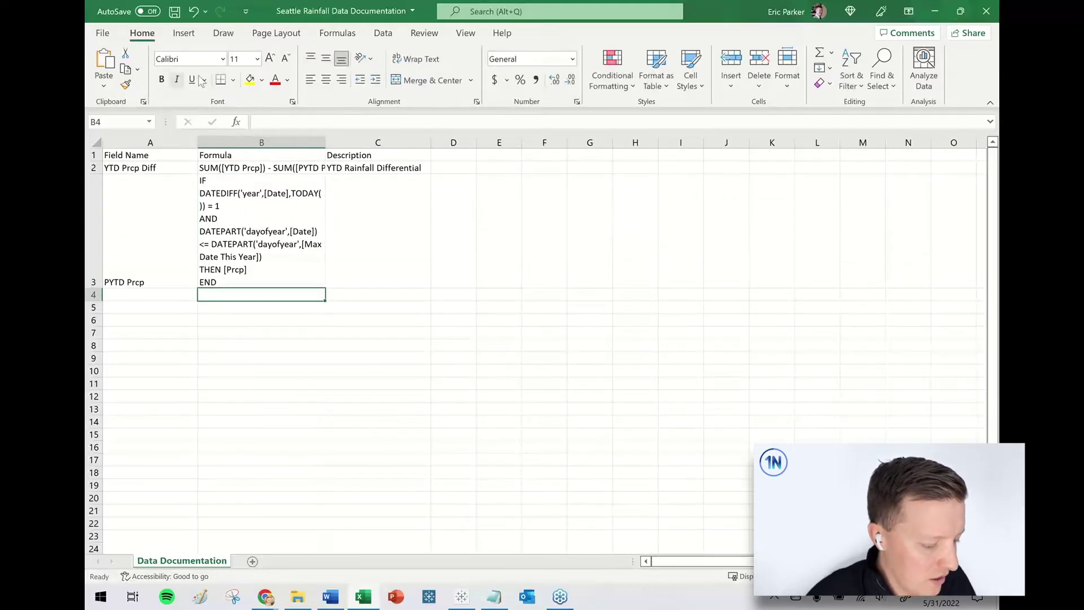
{"action": "key", "text": "ctrl+z"}
{"action": "left_click", "coordinate": [274, 122]}
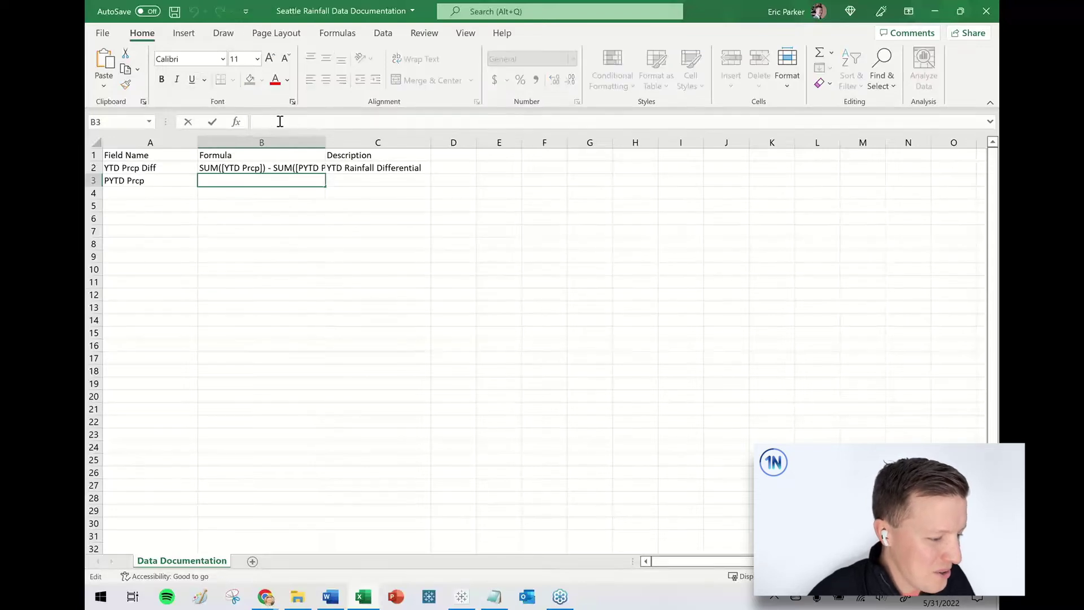
{"action": "type", "text": "END"}
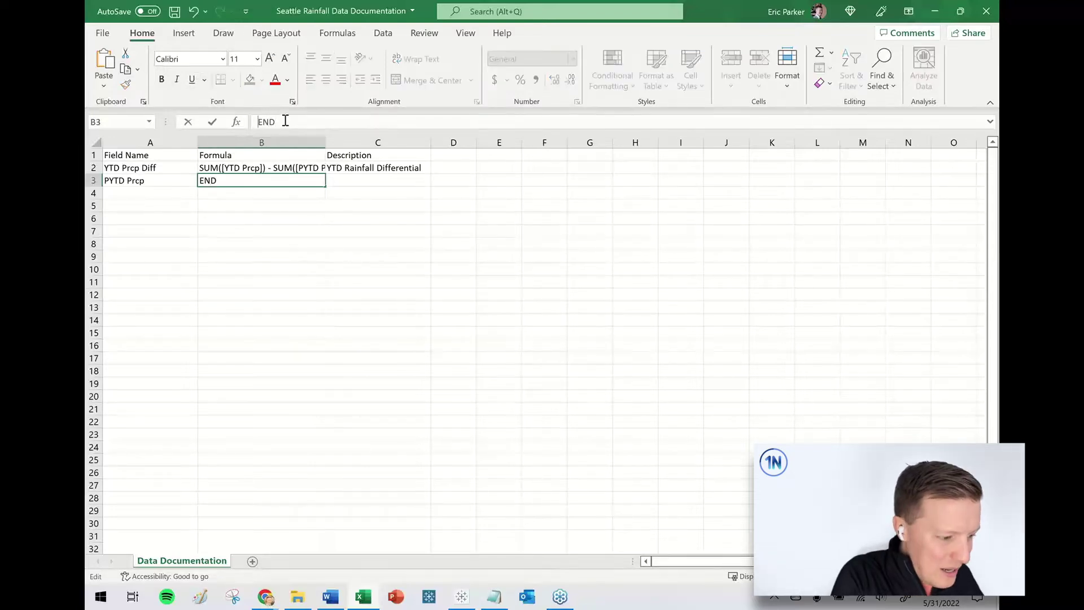
{"action": "type", "text": "THEN [Prcp]"}
{"action": "key", "text": "Return"}
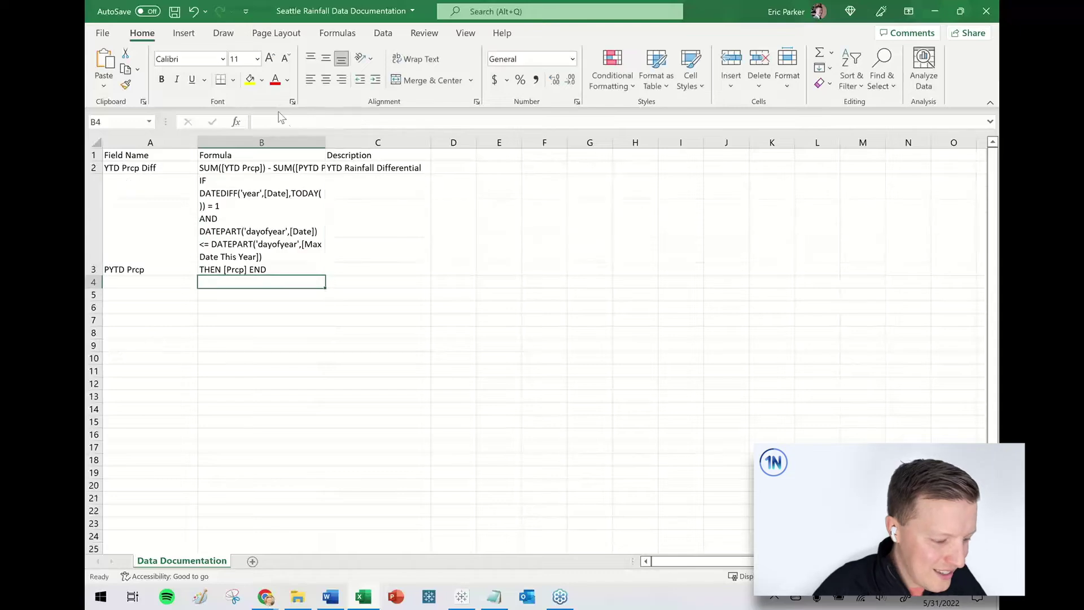
{"action": "key", "text": "ctrl+z"}
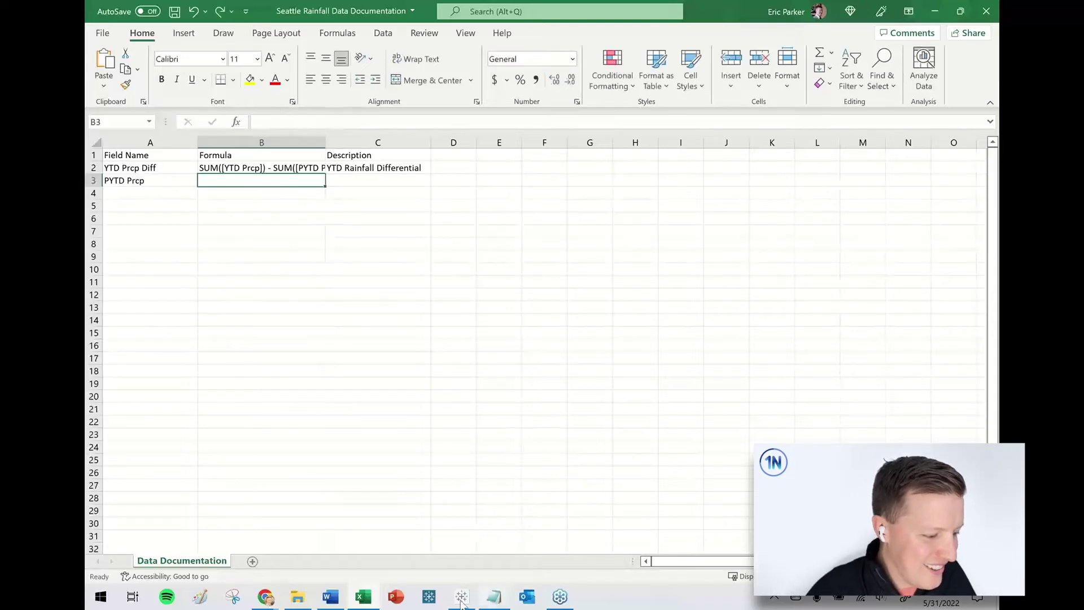
{"action": "left_click", "coordinate": [331, 597]}
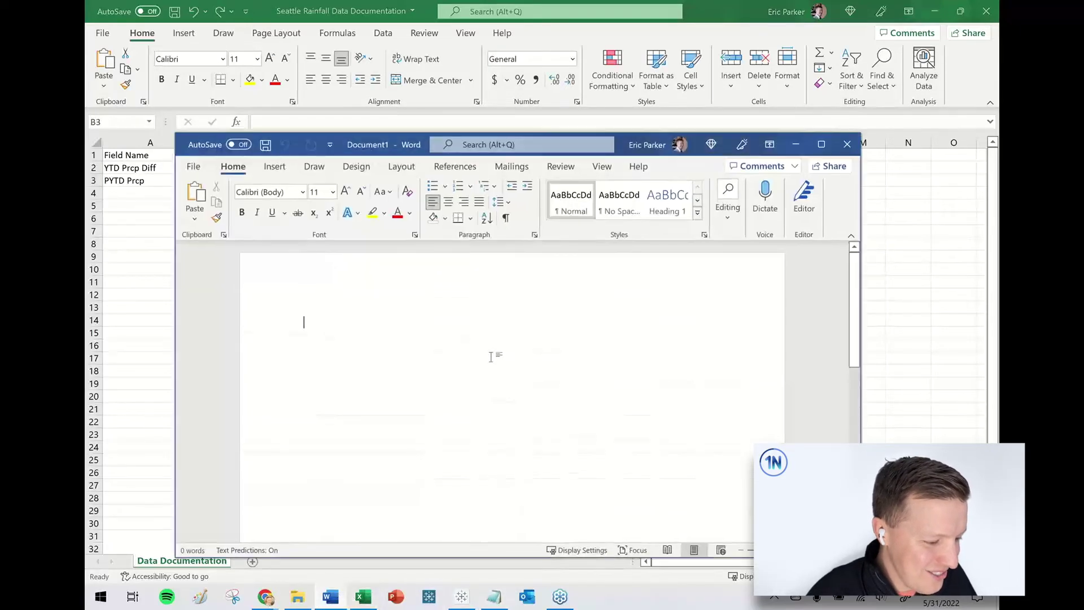
Paste the six-line IF … THEN [Prcp] END formula into Word, restore it after a join test, and select everything
{"action": "key", "text": "ctrl+v"}
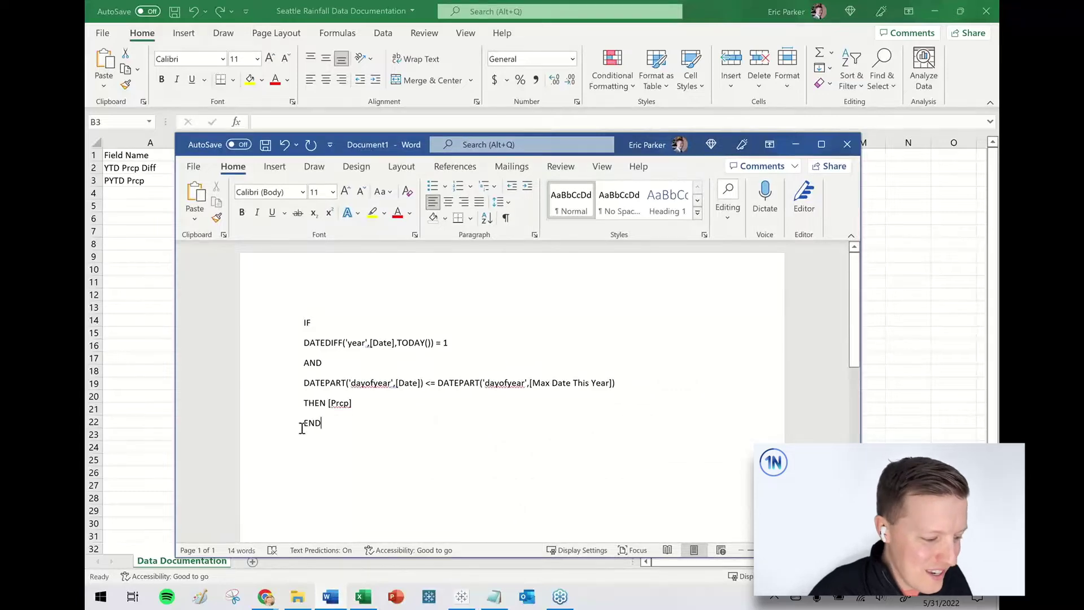
{"action": "left_click", "coordinate": [302, 427]}
{"action": "key", "text": "BackSpace"}
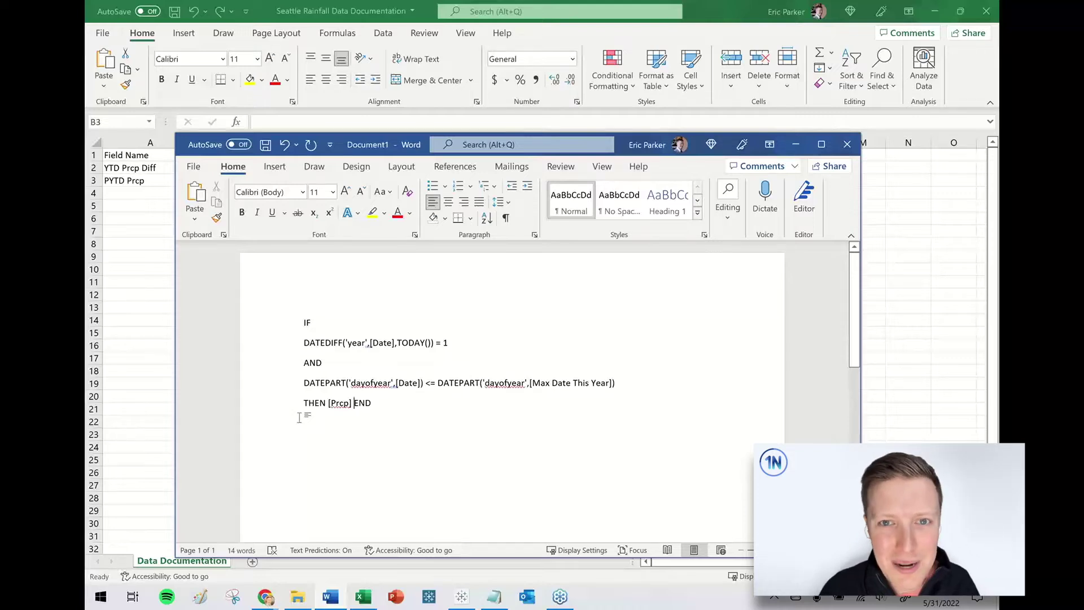
{"action": "key", "text": "ctrl+a"}
{"action": "key", "text": "ctrl+x"}
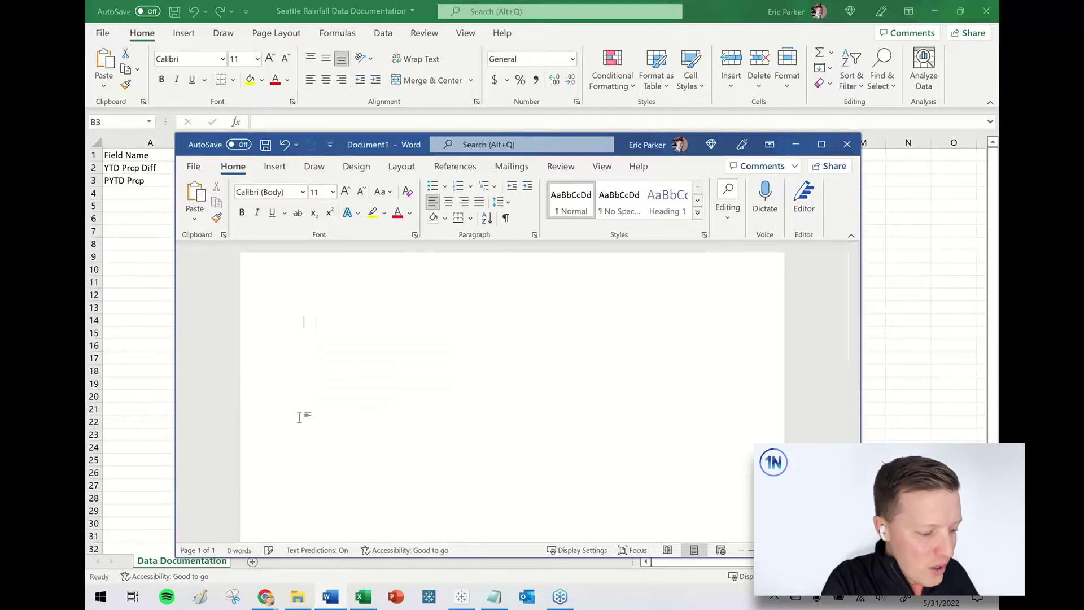
{"action": "key", "text": "ctrl+v"}
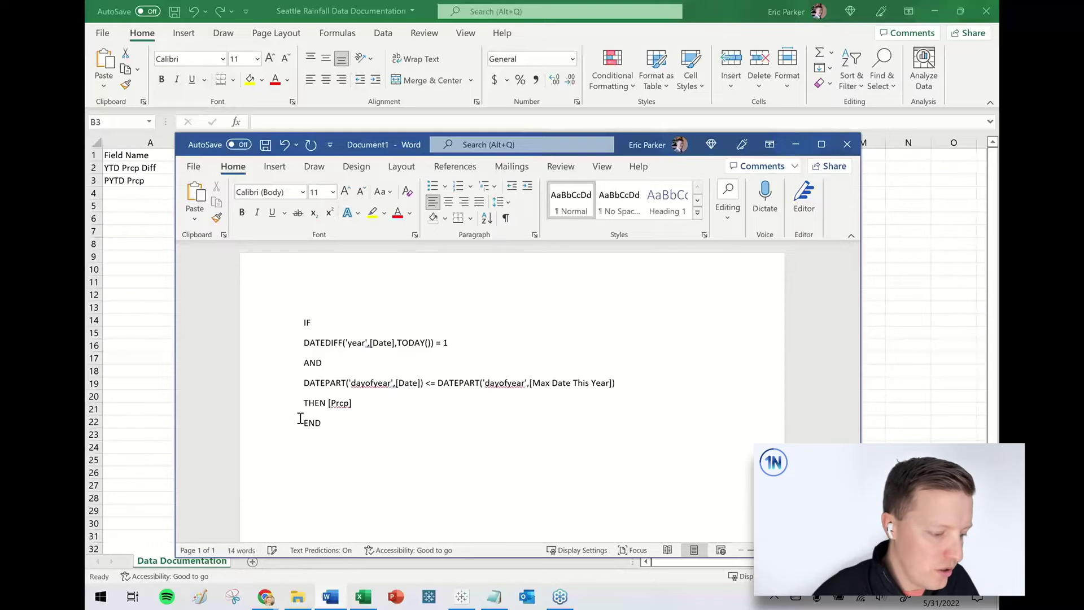
{"action": "key", "text": "ctrl+a"}
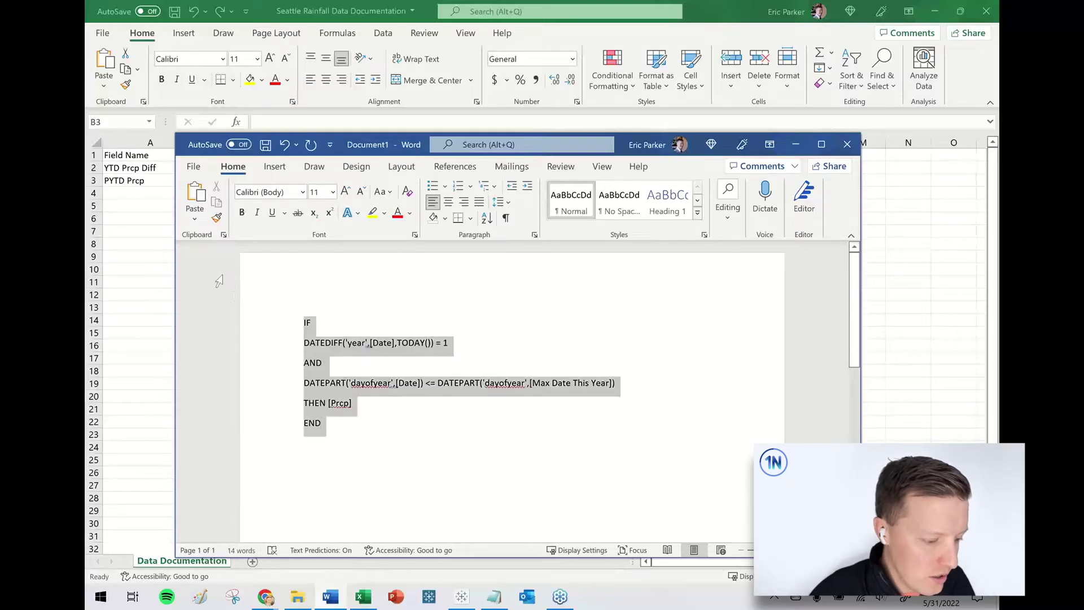
Maximize Word and replace all 6 paragraph marks (^p) with nothing, joining the formula into one line
{"action": "left_click", "coordinate": [822, 144]}
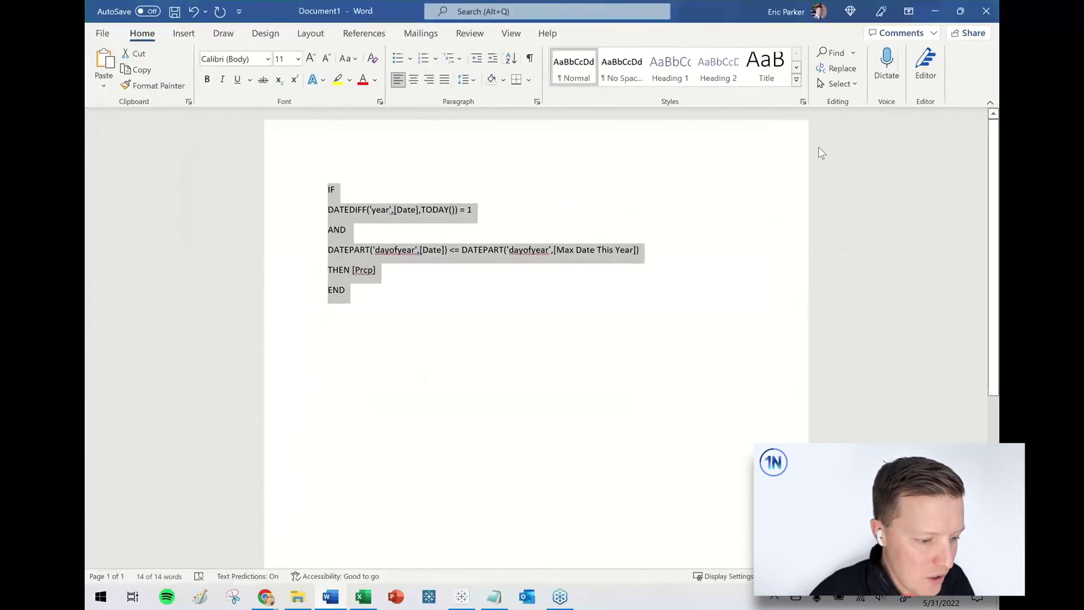
{"action": "left_click", "coordinate": [854, 72]}
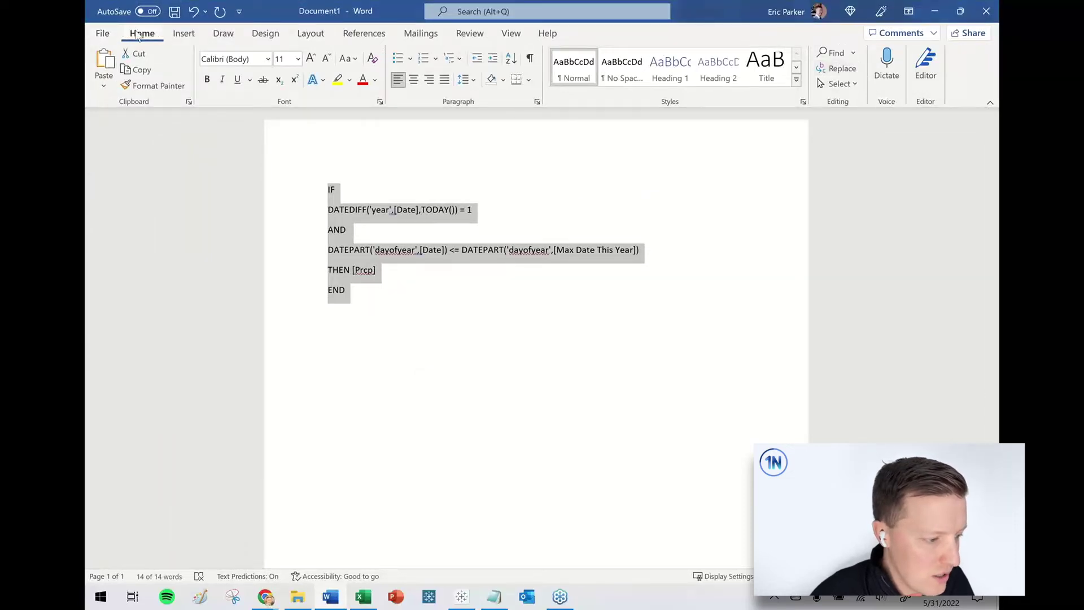
{"action": "left_click", "coordinate": [849, 68]}
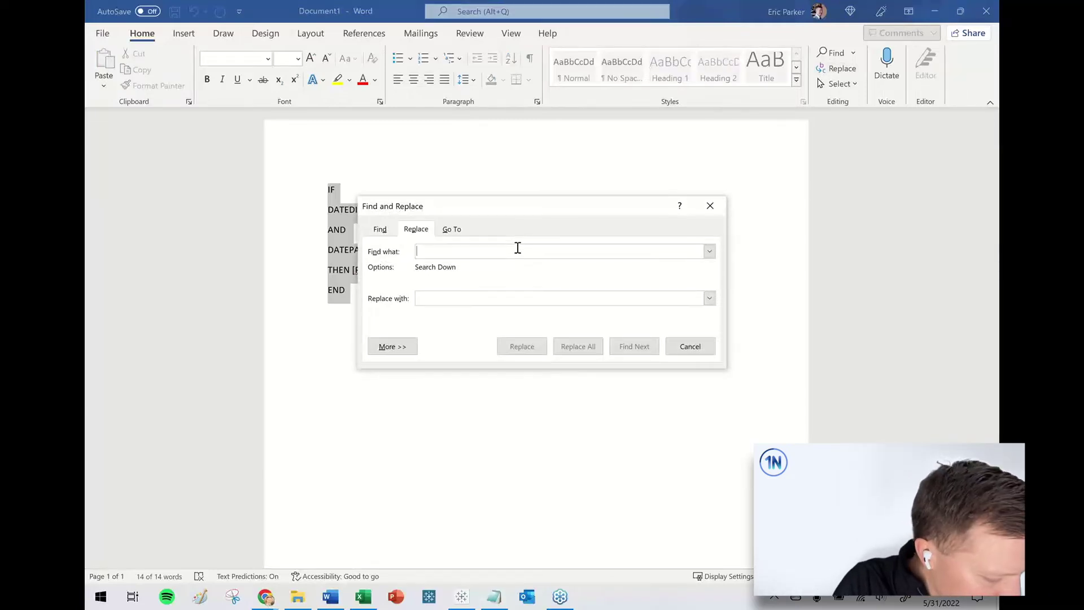
{"action": "type", "text": "^p"}
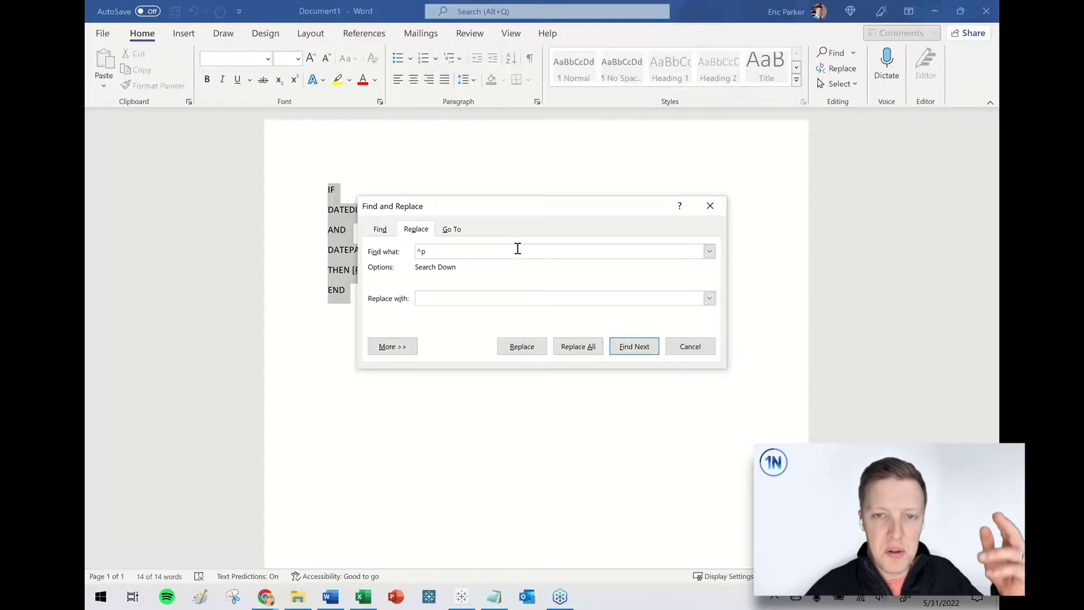
{"action": "left_click", "coordinate": [460, 296]}
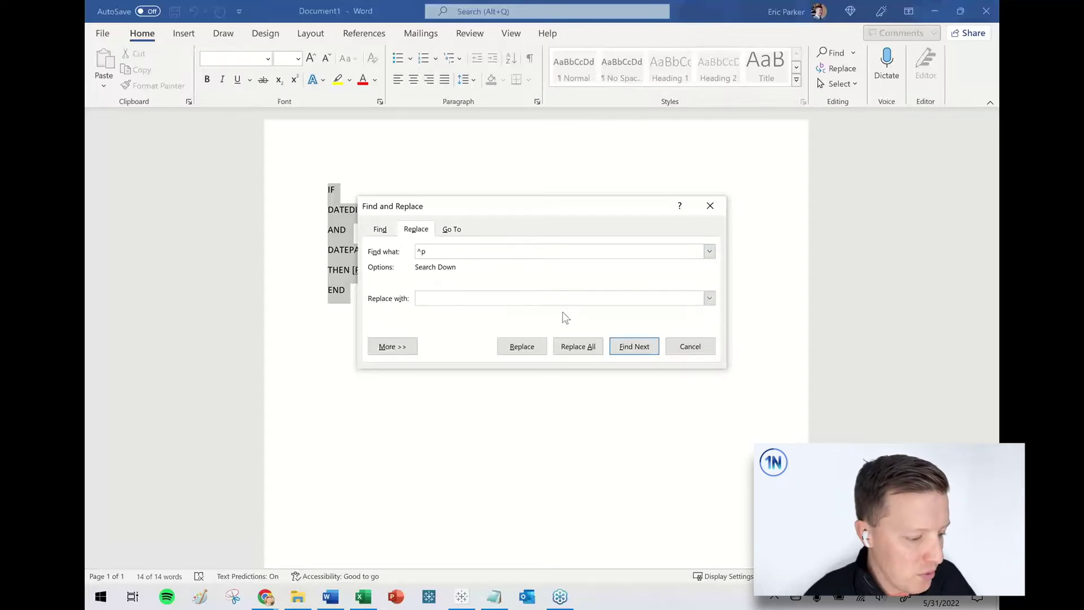
{"action": "left_click_drag", "start_coordinate": [514, 217], "coordinate": [563, 309]}
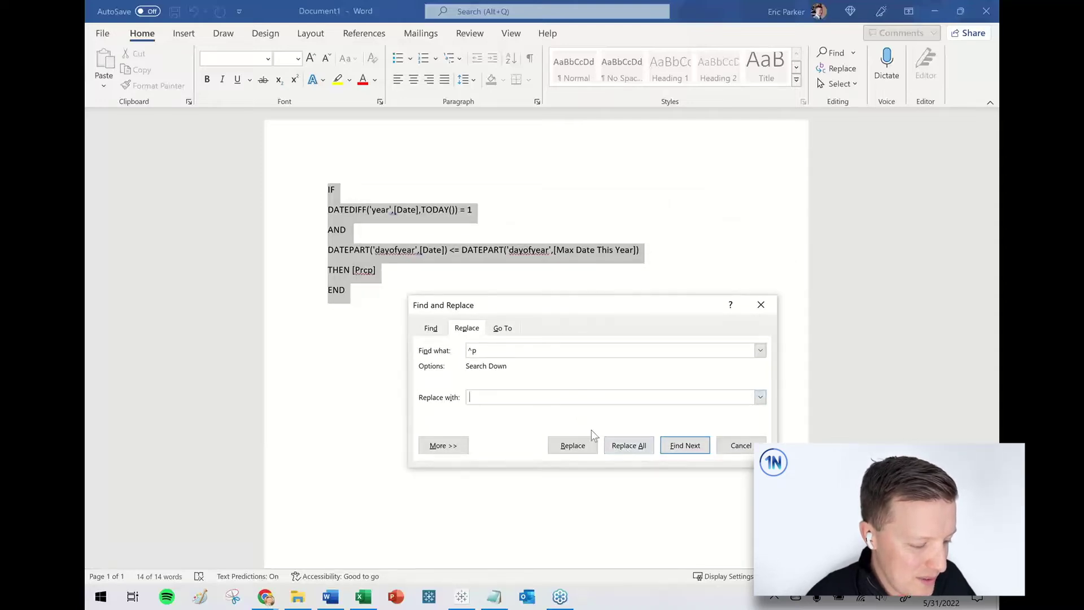
{"action": "left_click", "coordinate": [643, 446]}
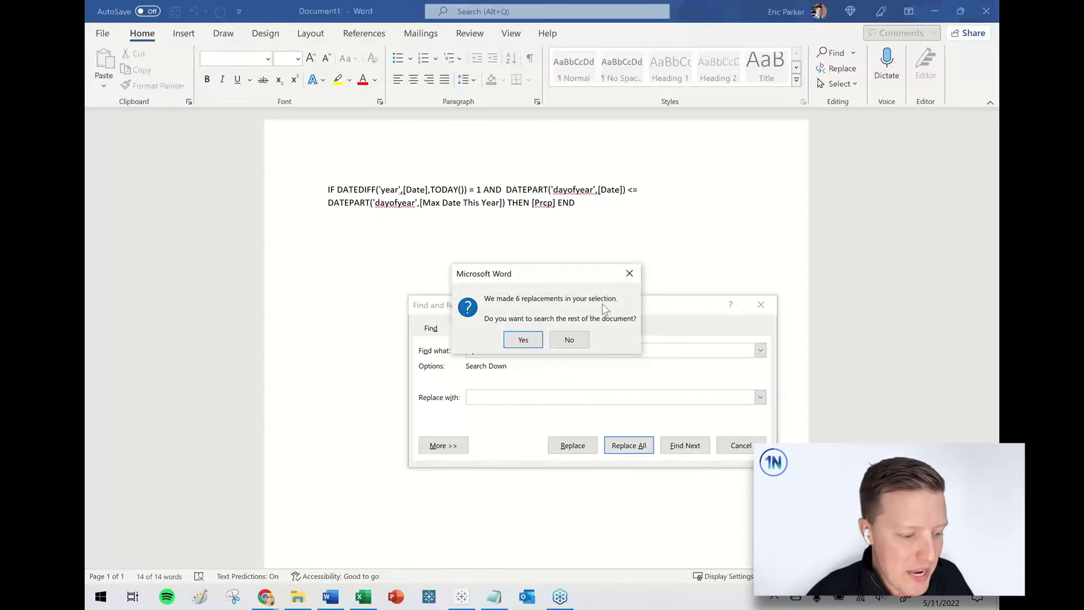
{"action": "left_click", "coordinate": [569, 339]}
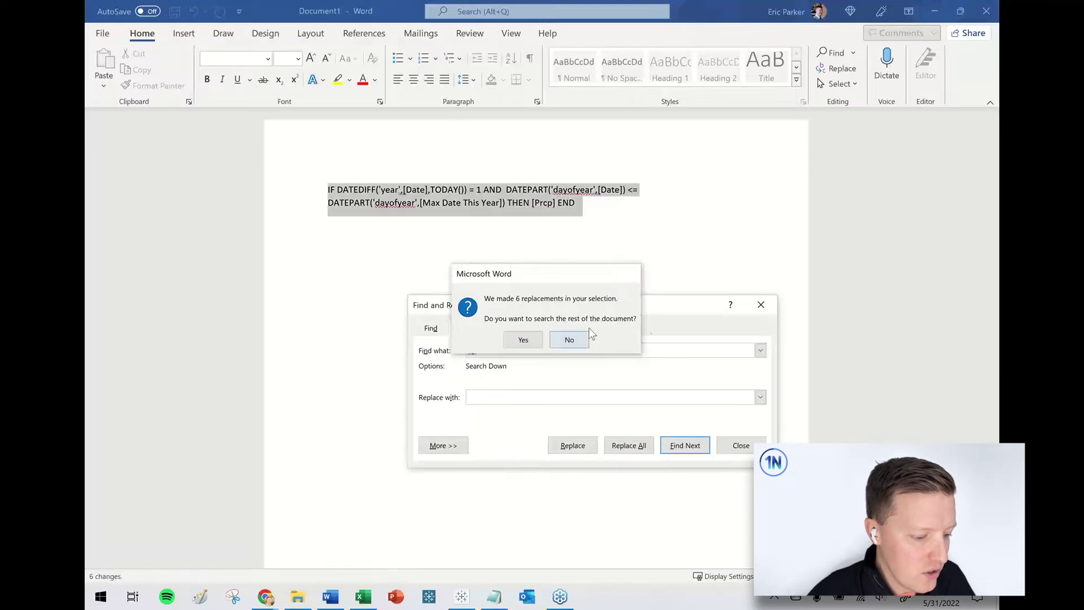
{"action": "left_click", "coordinate": [761, 305]}
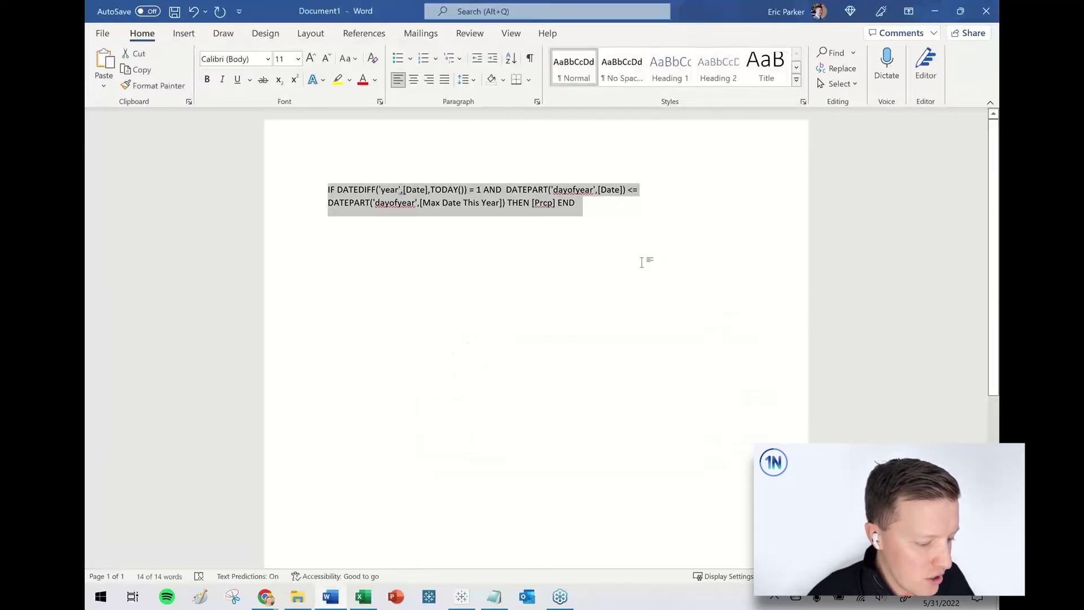
Paste the one-line PYTD Prcp formula into cell B3 and confirm it
{"action": "key", "text": "alt+Tab"}
{"action": "key", "text": "ctrl+v"}
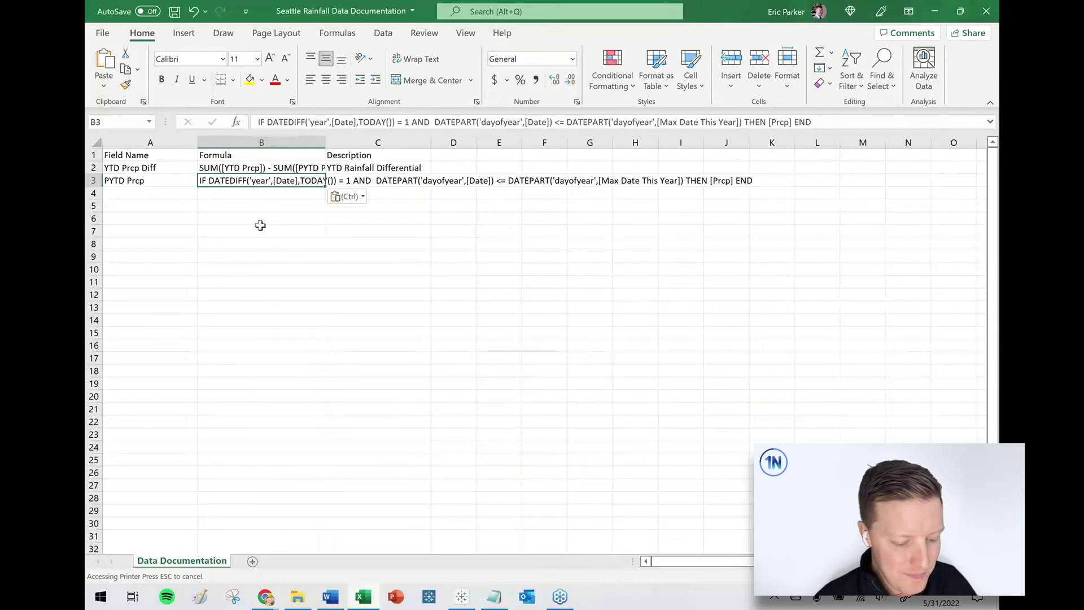
{"action": "key", "text": "Return"}
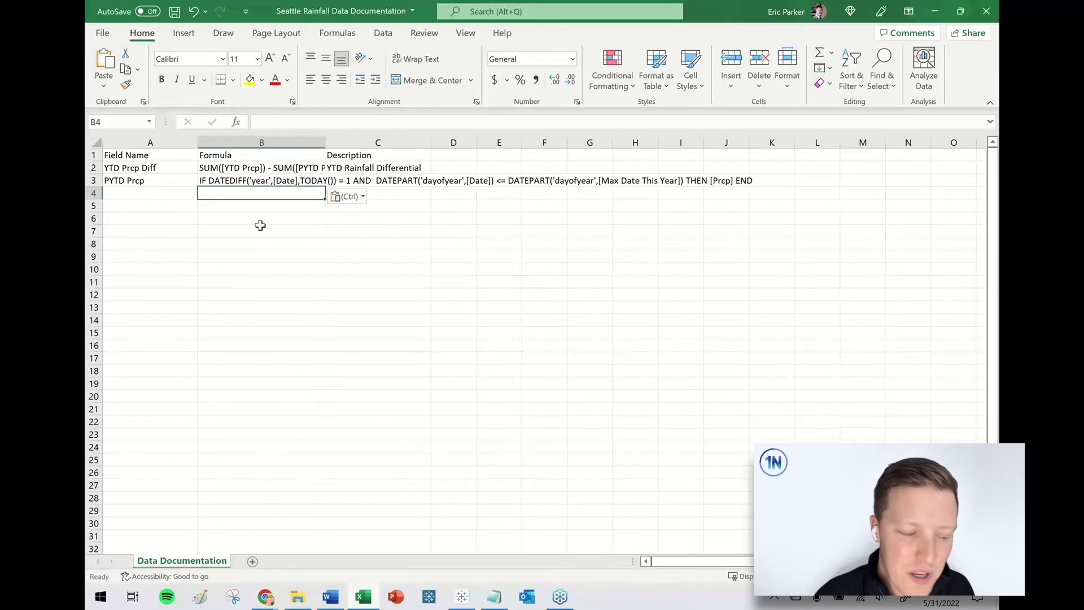
{"action": "key", "text": "alt+Tab"}
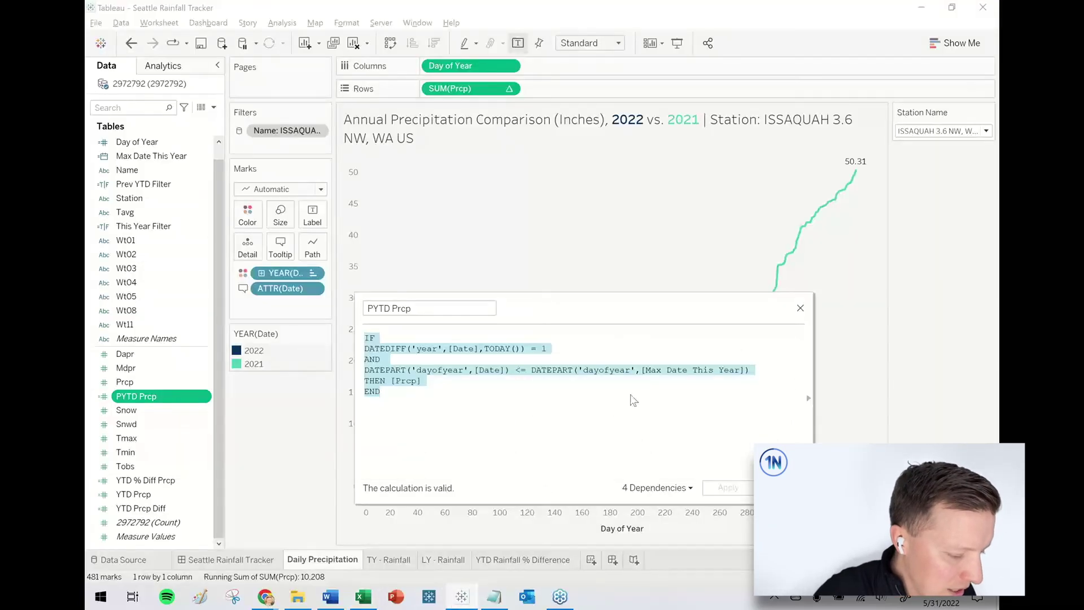
Close the PYTD Prcp calculation editor
{"action": "left_click", "coordinate": [800, 308]}
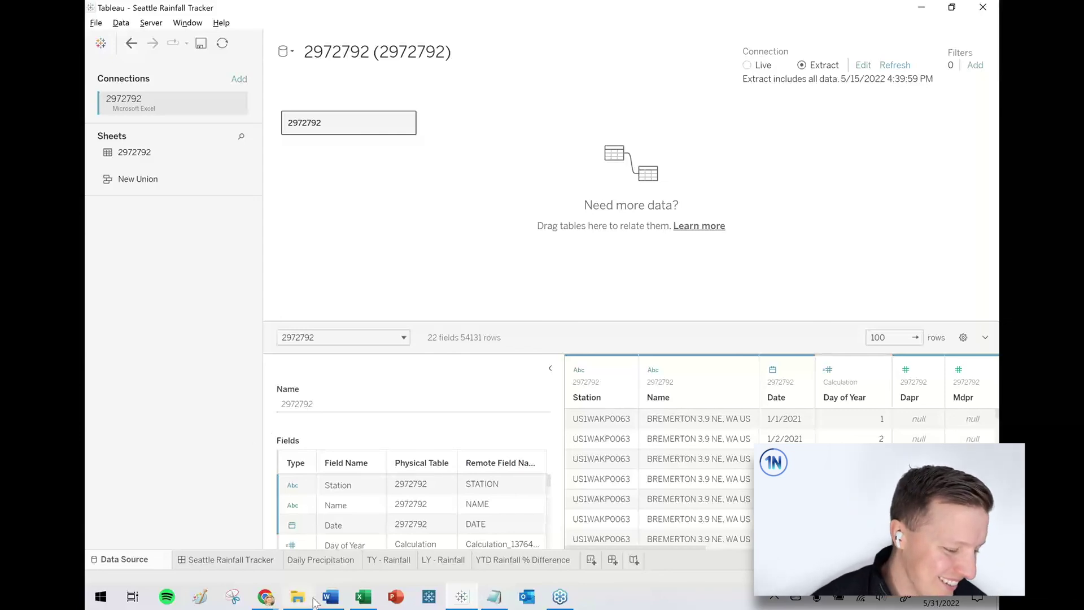
Back in Word, reopen Find and Replace with ^p and an empty replacement
{"action": "key", "text": "alt+Tab"}
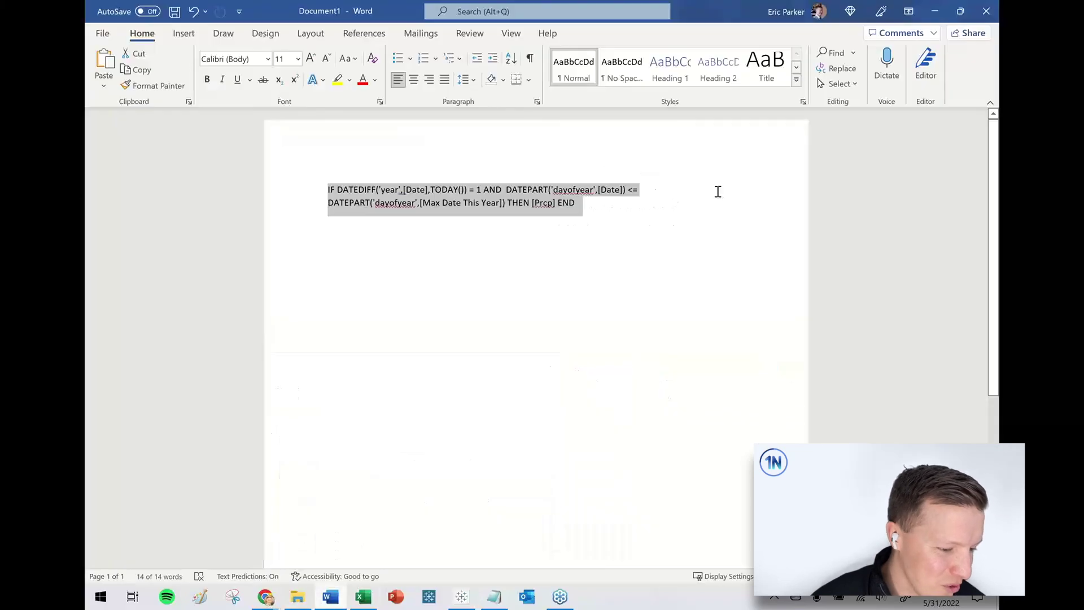
{"action": "left_click", "coordinate": [838, 69]}
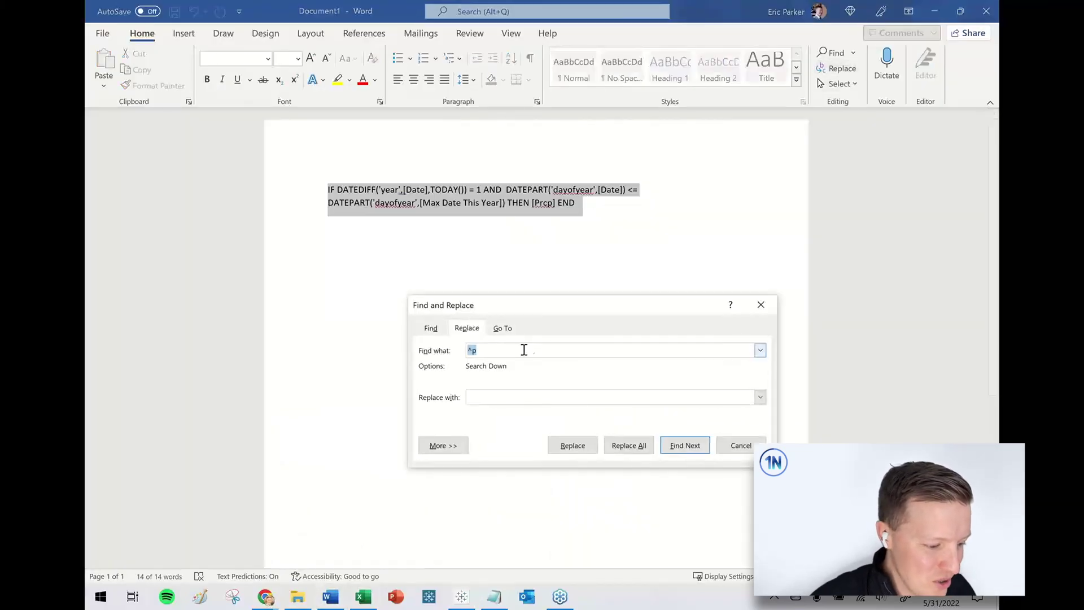
{"action": "left_click", "coordinate": [531, 398]}
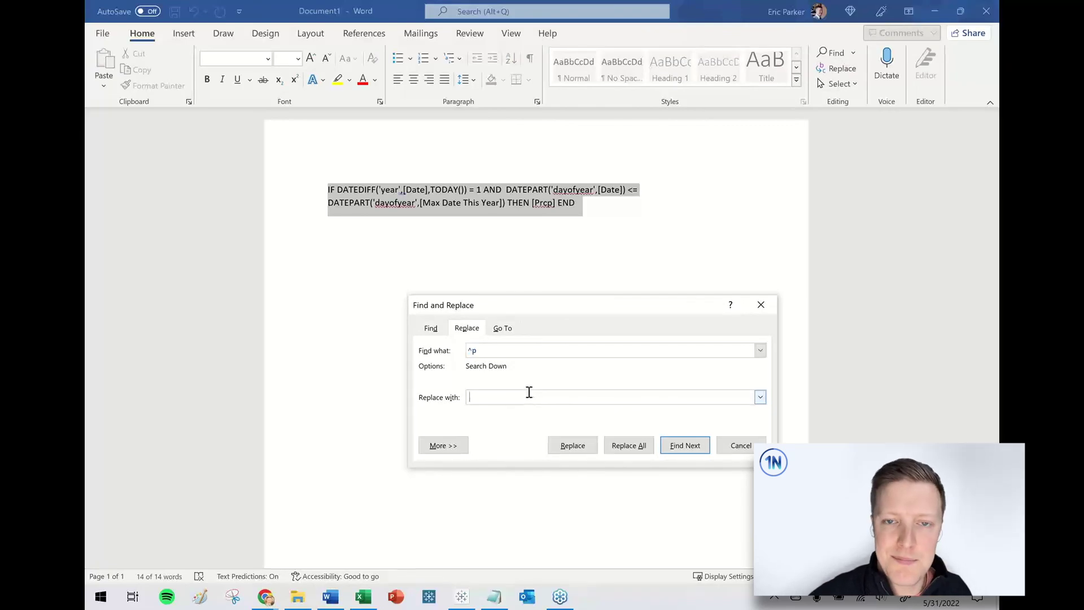